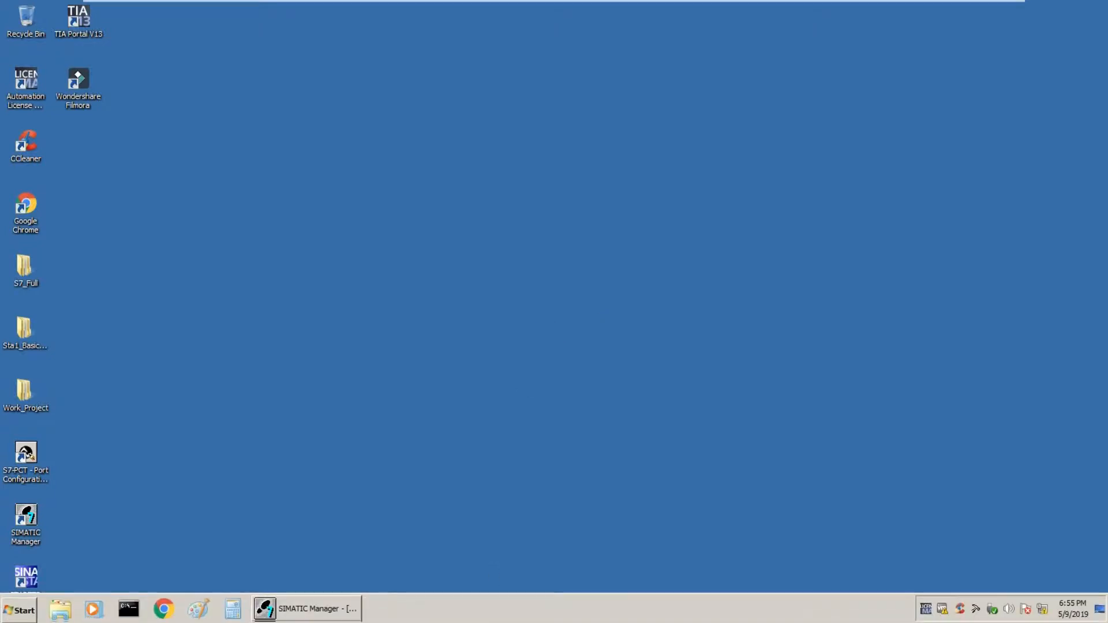
# - Bring up SIMATIC Manager and open the network configuration of the Sta1 project in NetPro
pyautogui.click(307, 606)
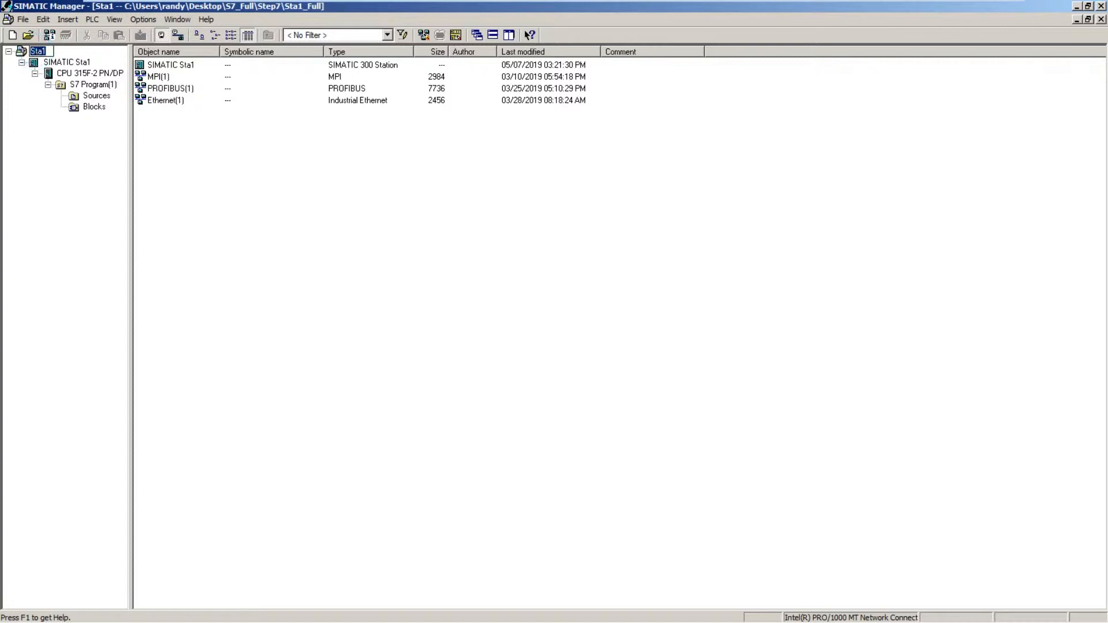
pyautogui.click(179, 146)
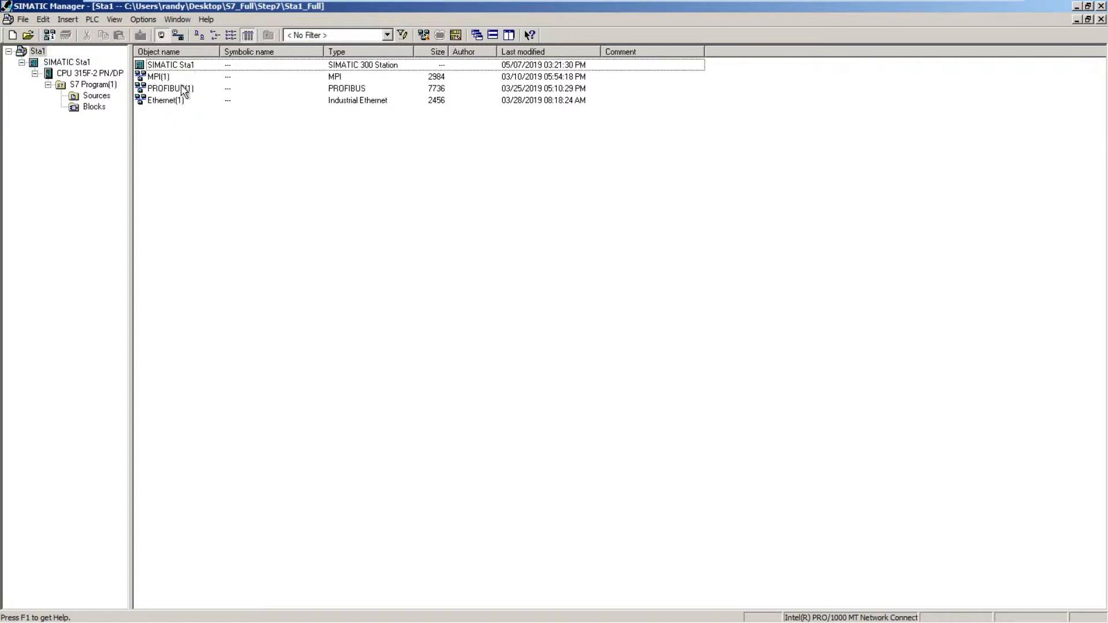
pyautogui.click(172, 66)
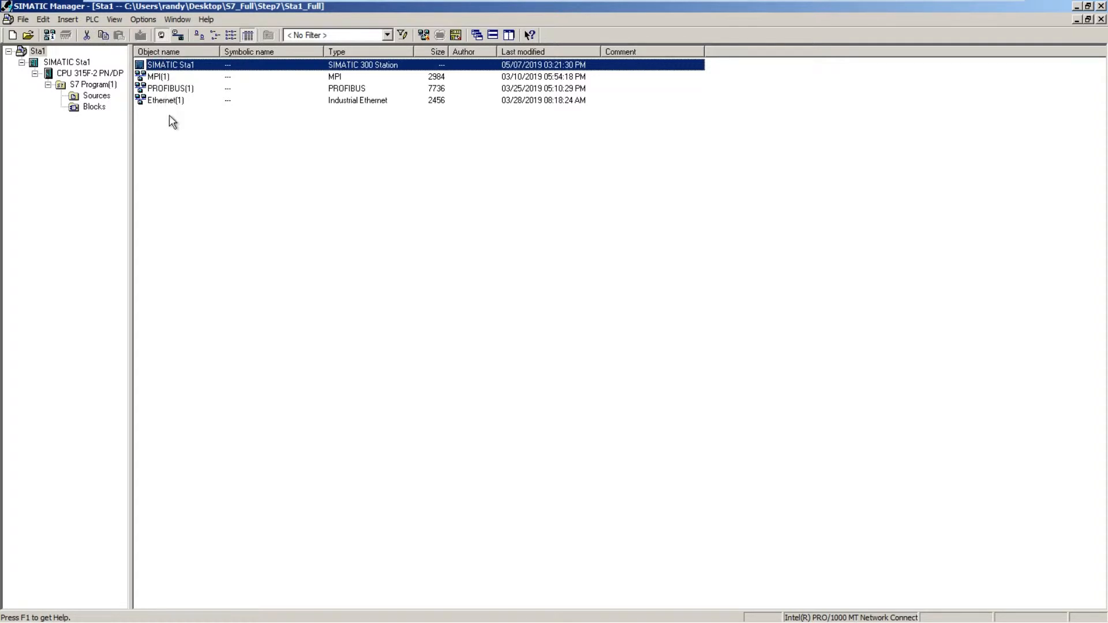
pyautogui.click(425, 203)
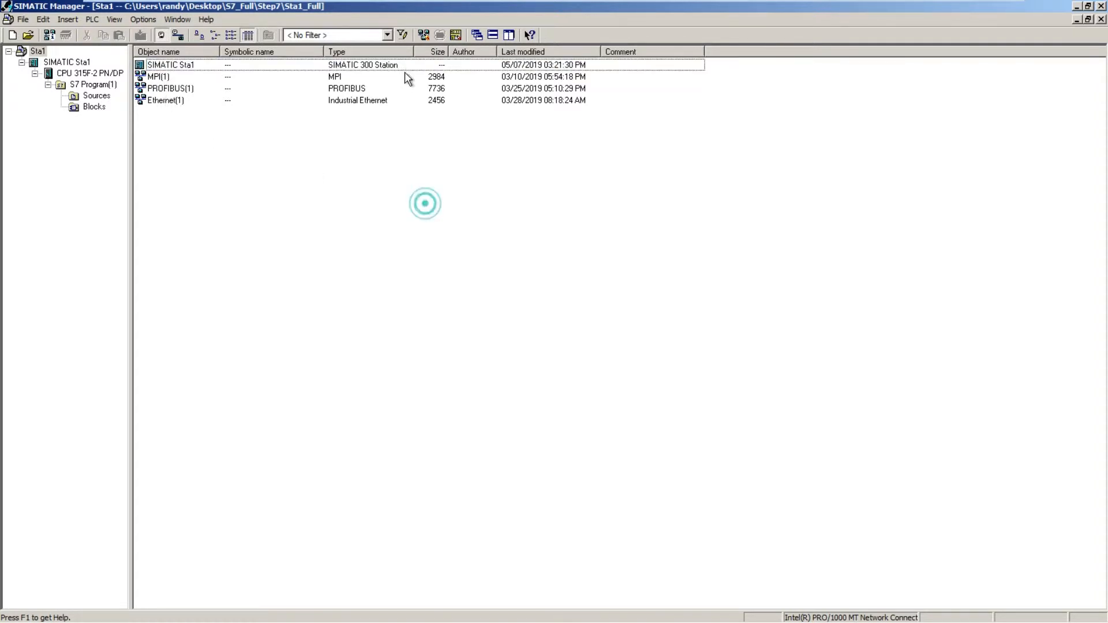
pyautogui.click(423, 36)
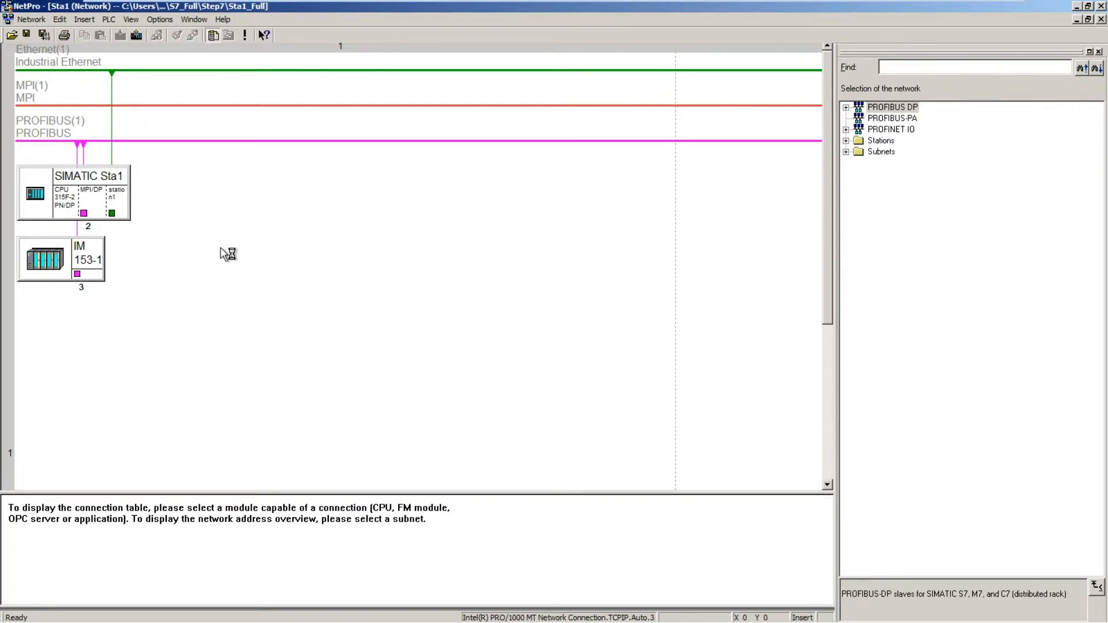
# - Reposition the SIMATIC Sta1 station and the IM 153-1 slave side by side beneath the PROFIBUS(1) subnet line
pyautogui.moveTo(118, 184); pyautogui.dragTo(439, 213)
pyautogui.moveTo(91, 248); pyautogui.dragTo(297, 217)
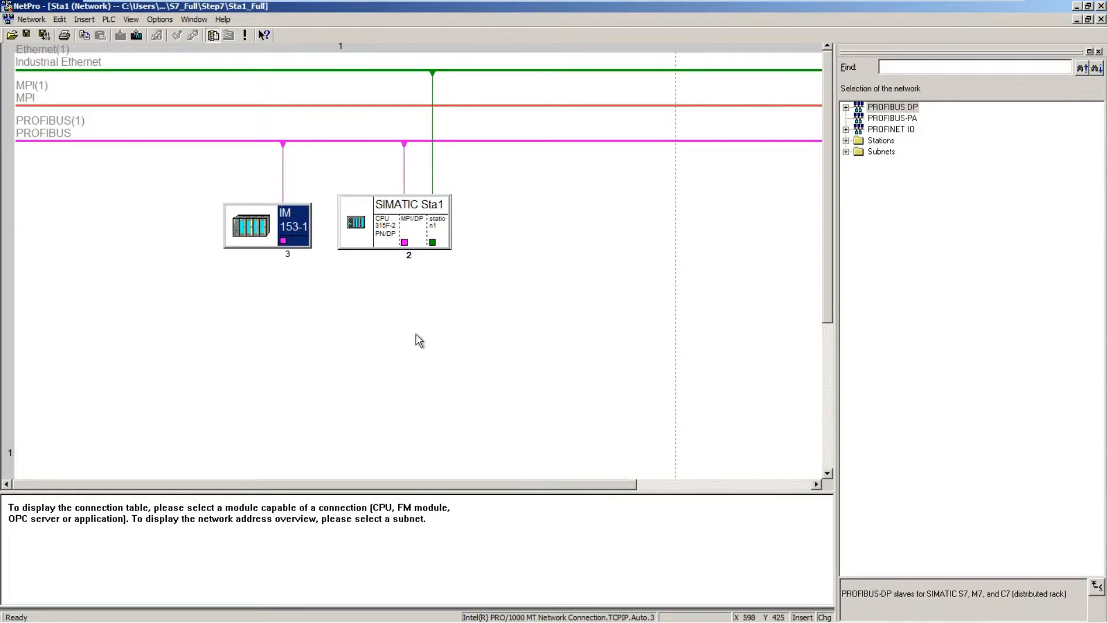
# - Examine how the SIMATIC Sta1 station and the IM 153-1 slave connect to the PROFIBUS(1) subnet
pyautogui.click(430, 209)
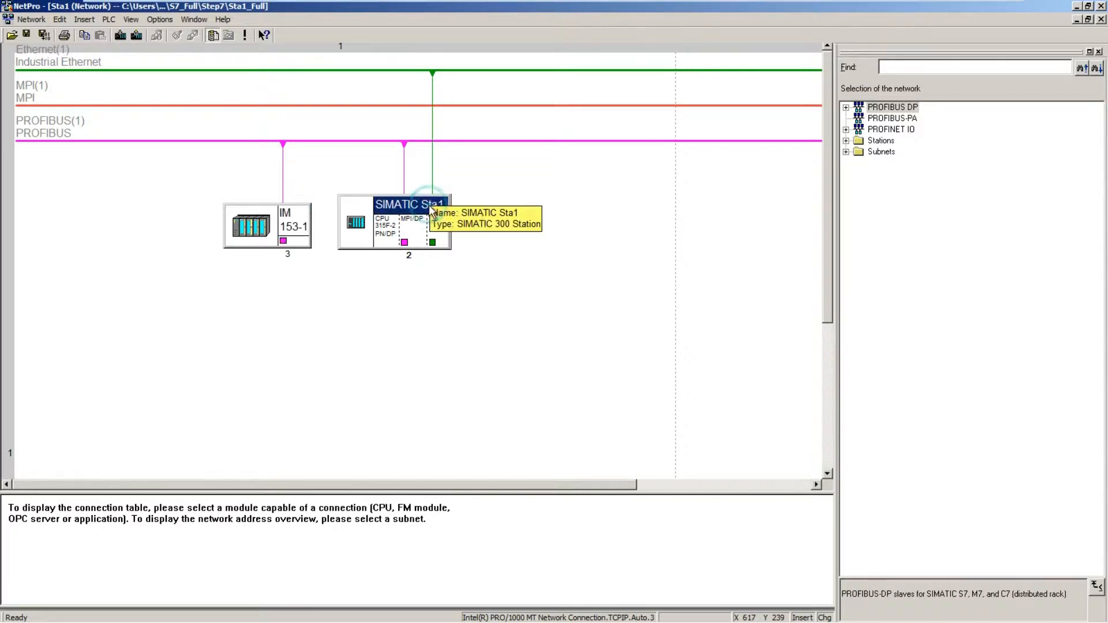
pyautogui.click(294, 231)
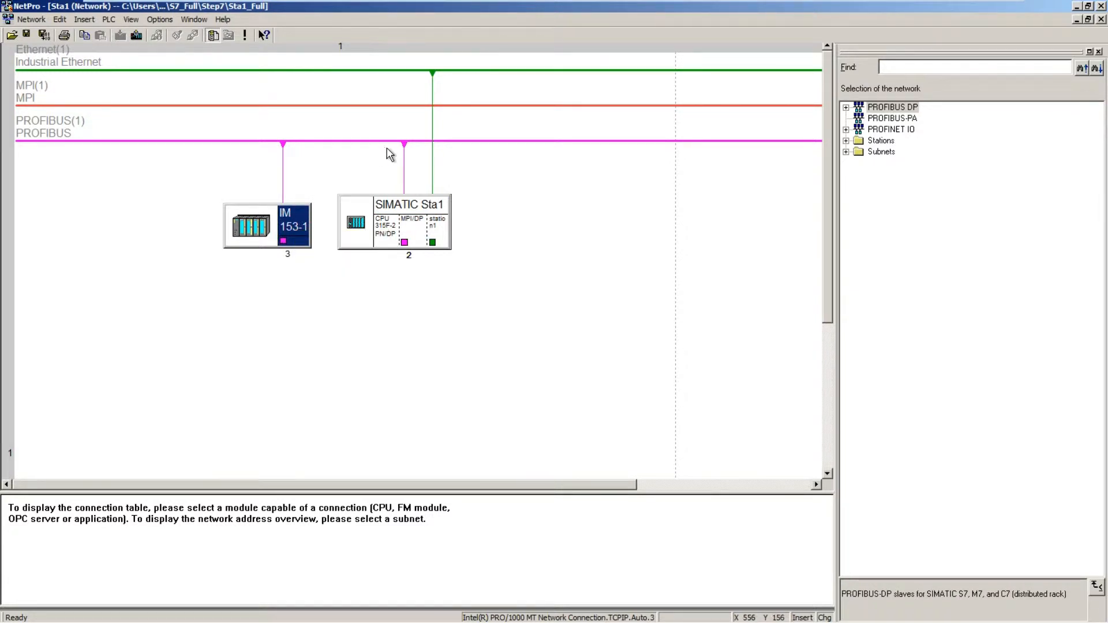
pyautogui.click(429, 208)
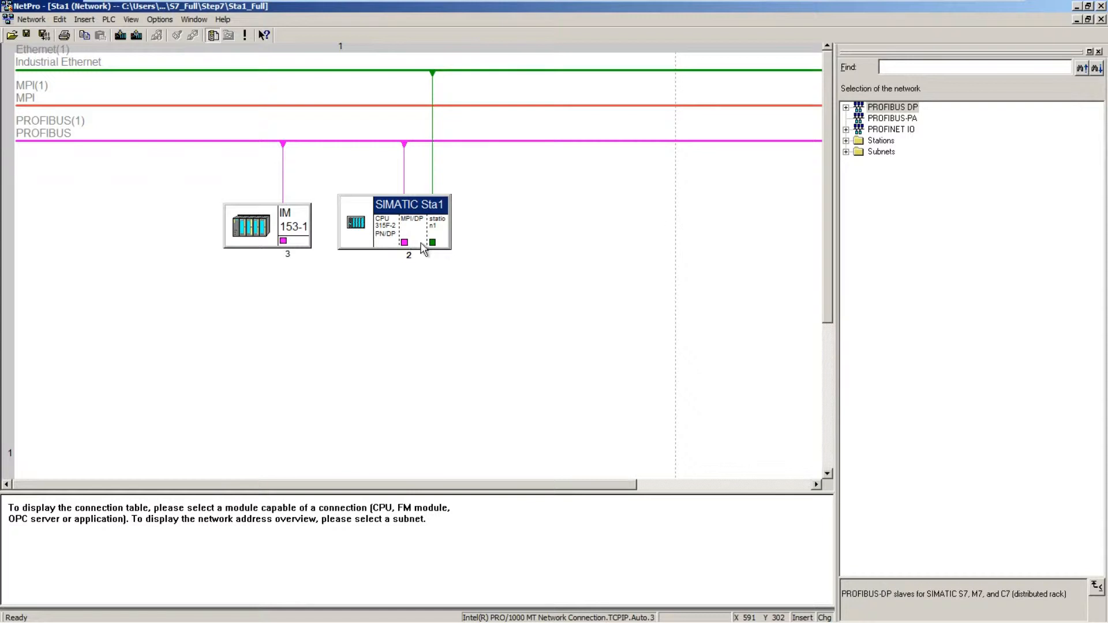
pyautogui.click(265, 239)
pyautogui.moveTo(260, 233)
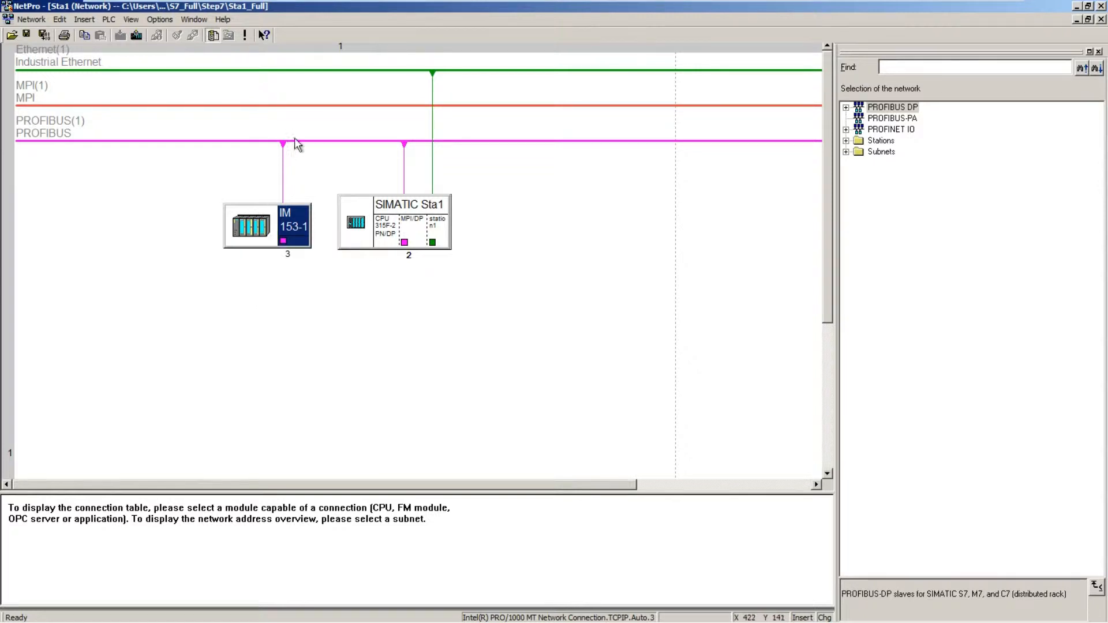
pyautogui.moveTo(300, 140)
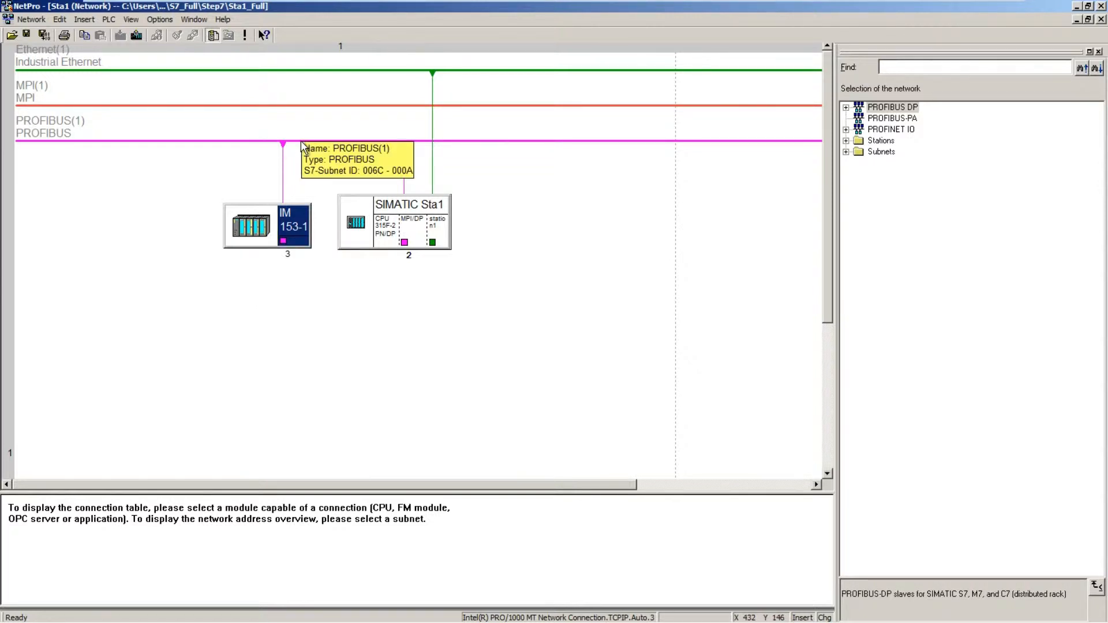
pyautogui.click(361, 206)
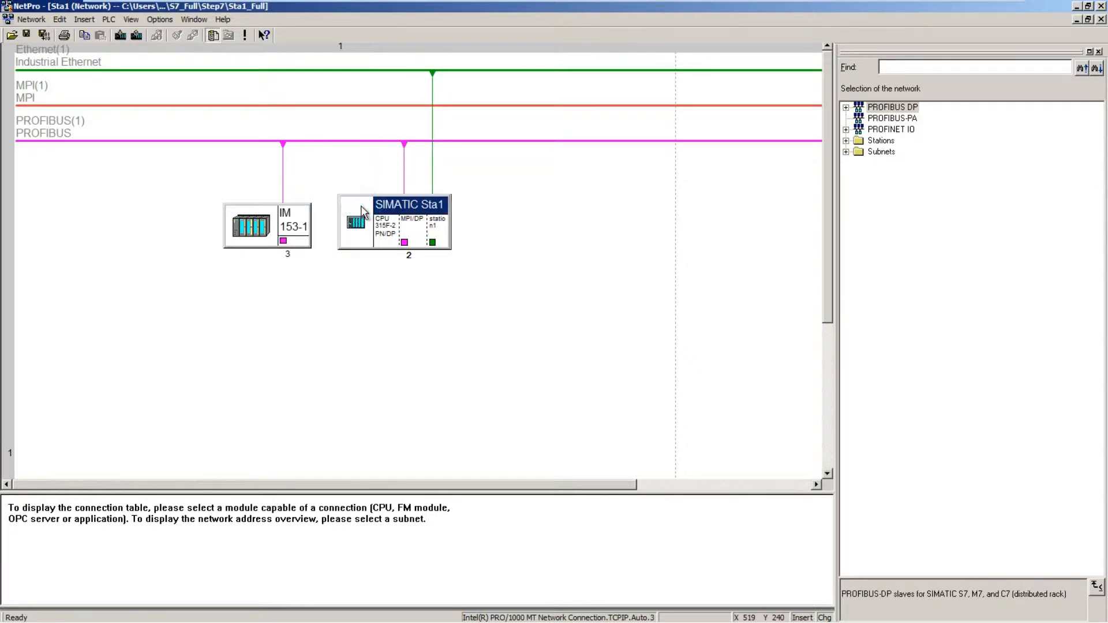
# - Review the network address overviews of the Ethernet(1) and PROFIBUS(1) subnets and the stations attached to them
pyautogui.click(443, 70)
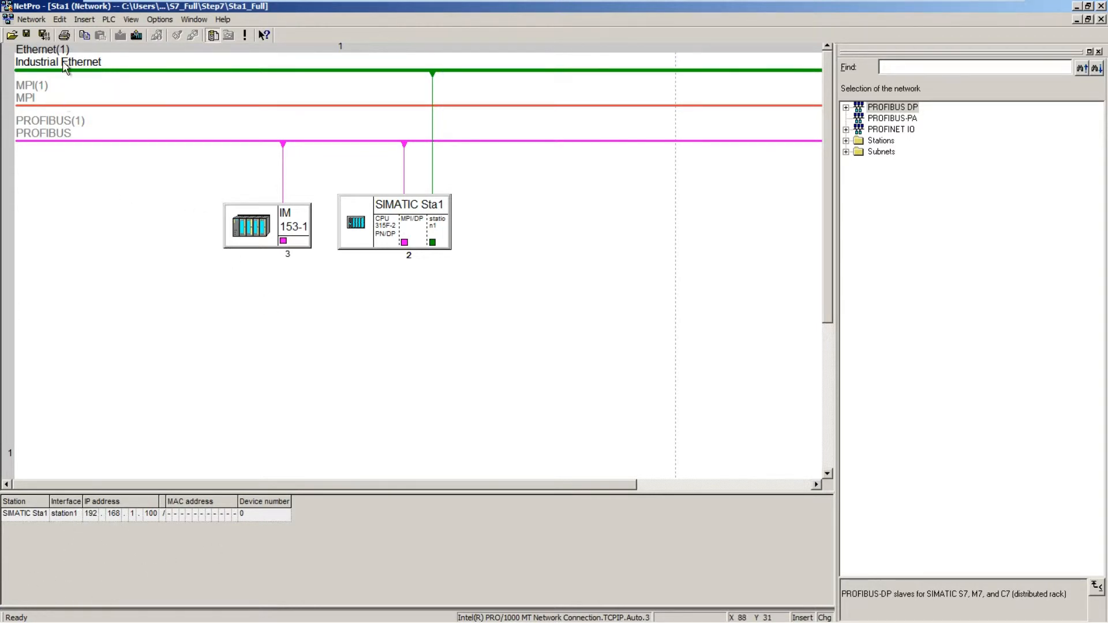
pyautogui.click(320, 141)
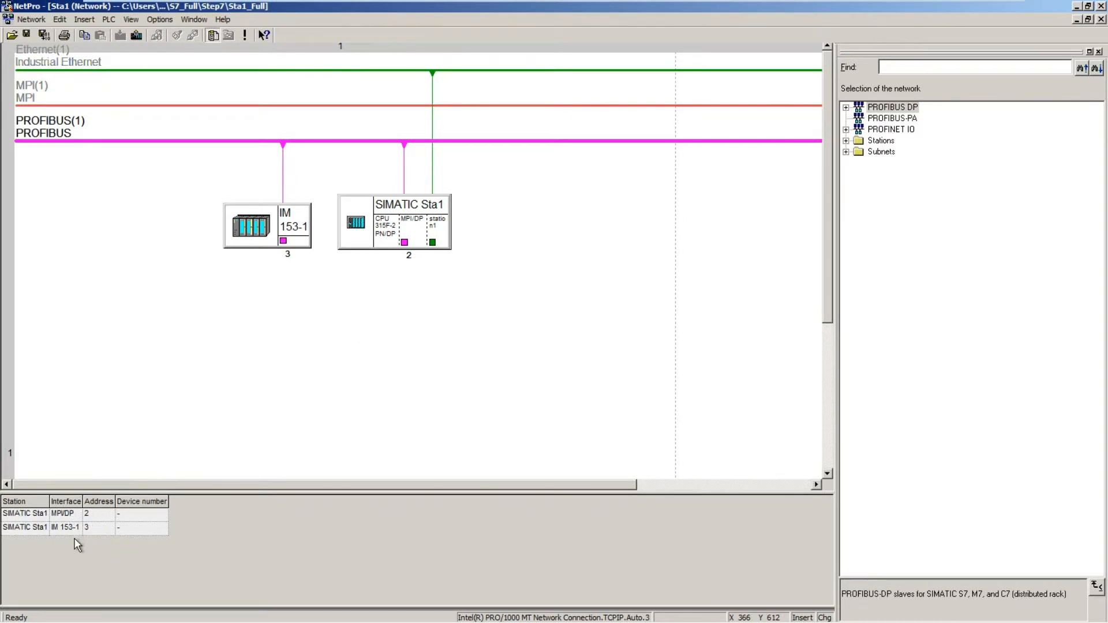
pyautogui.click(252, 220)
pyautogui.click(392, 210)
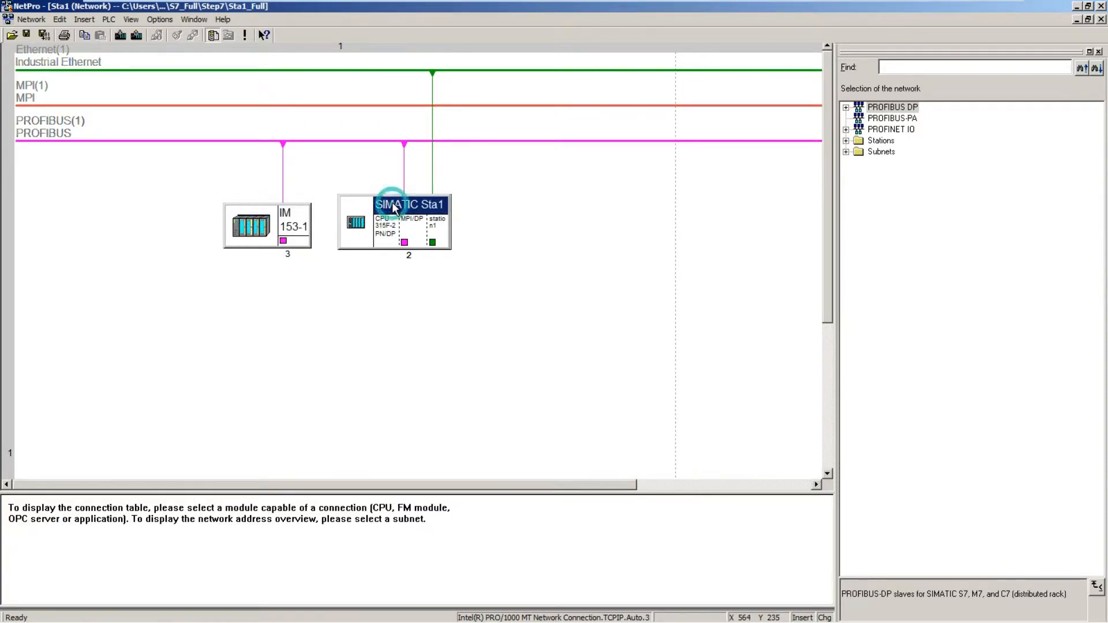
# - Close NetPro without saving the graphical position changes, and open the hardware configuration of SIMATIC Sta1 from SIMATIC Manager
pyautogui.click(632, 289)
pyautogui.click(1101, 19)
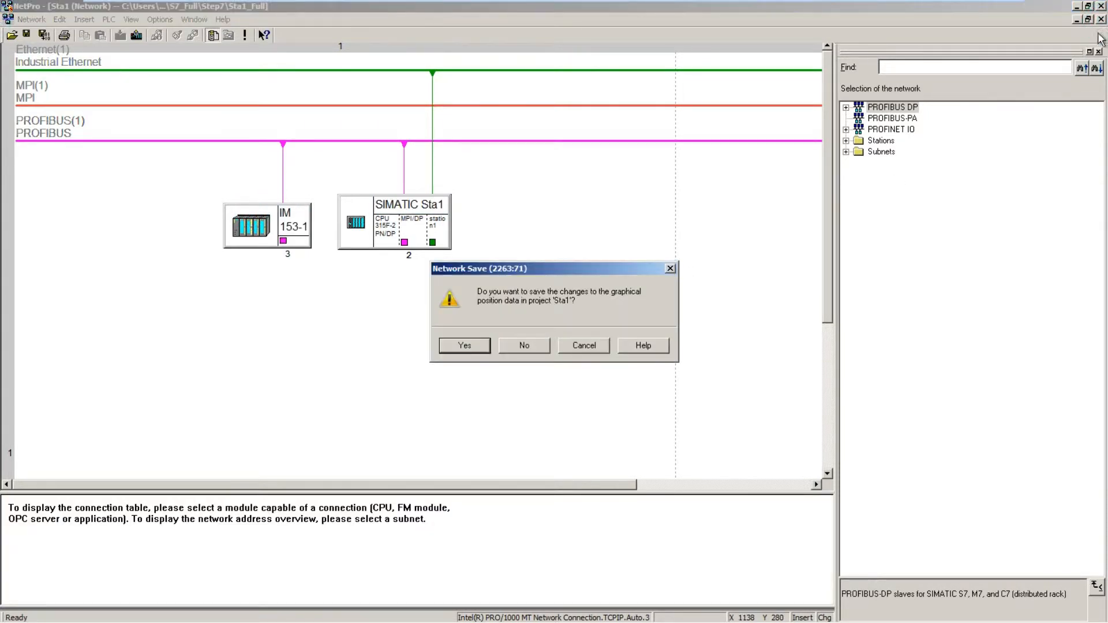
pyautogui.click(524, 345)
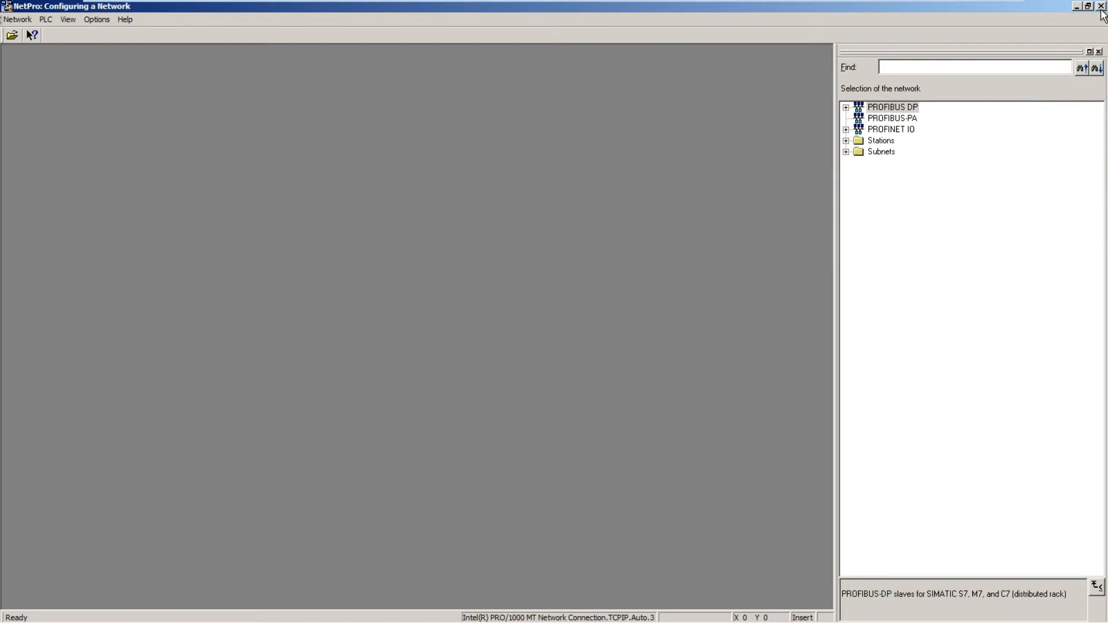
pyautogui.click(1101, 6)
pyautogui.click(81, 63)
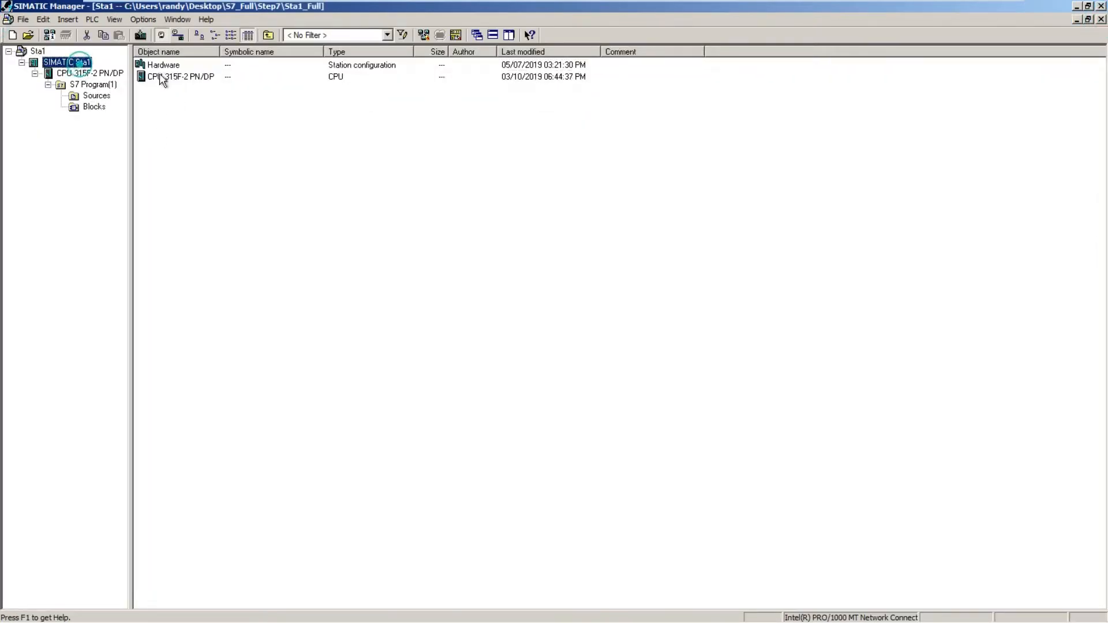
pyautogui.doubleClick(171, 64)
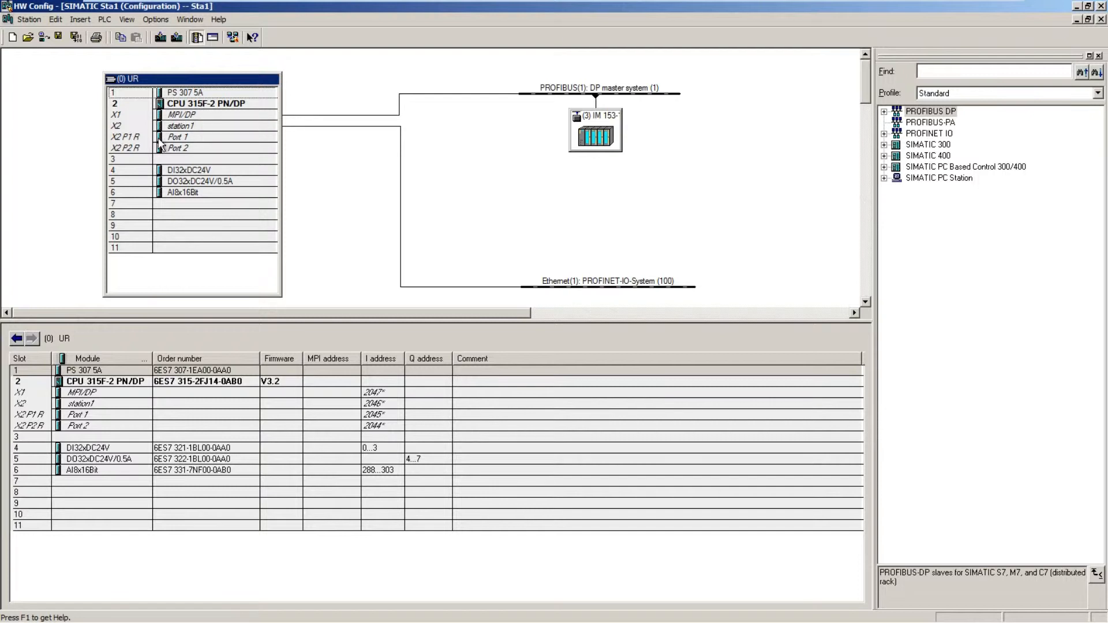
# - Inspect the I/O modules in slots 4 to 6 of the main rack and the IM 153-1 slave on the PROFIBUS DP master system
pyautogui.click(185, 175)
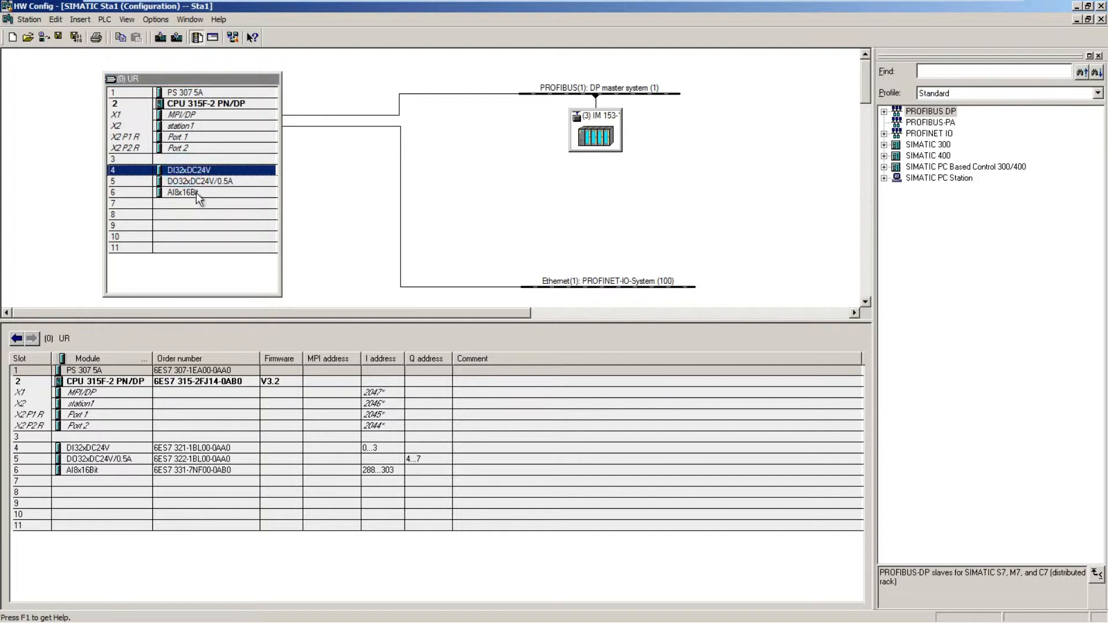
pyautogui.click(187, 182)
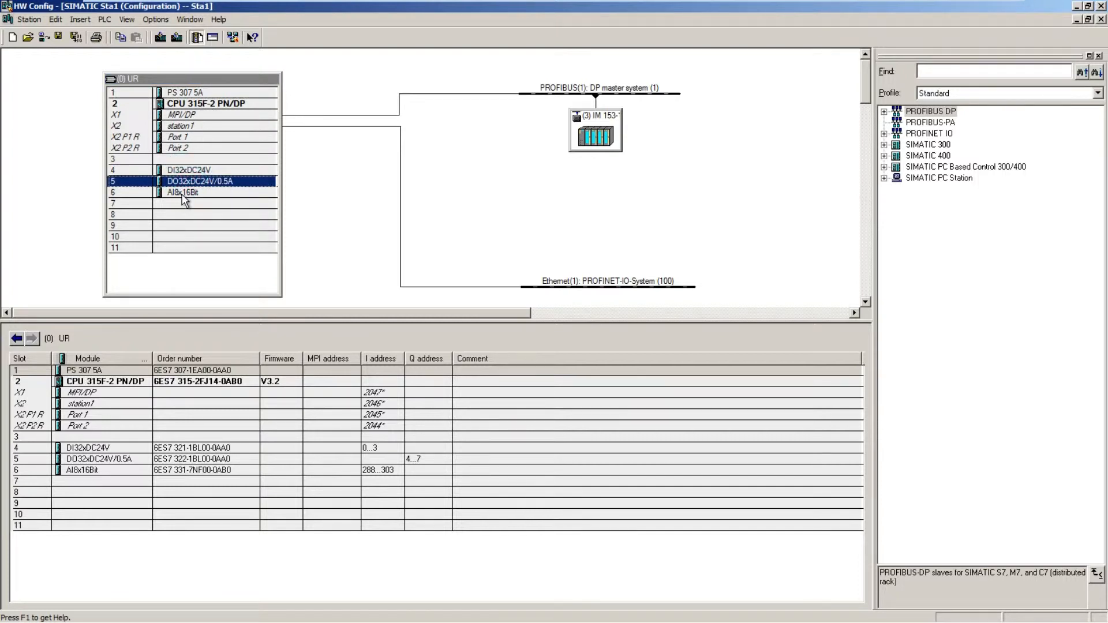
pyautogui.click(183, 194)
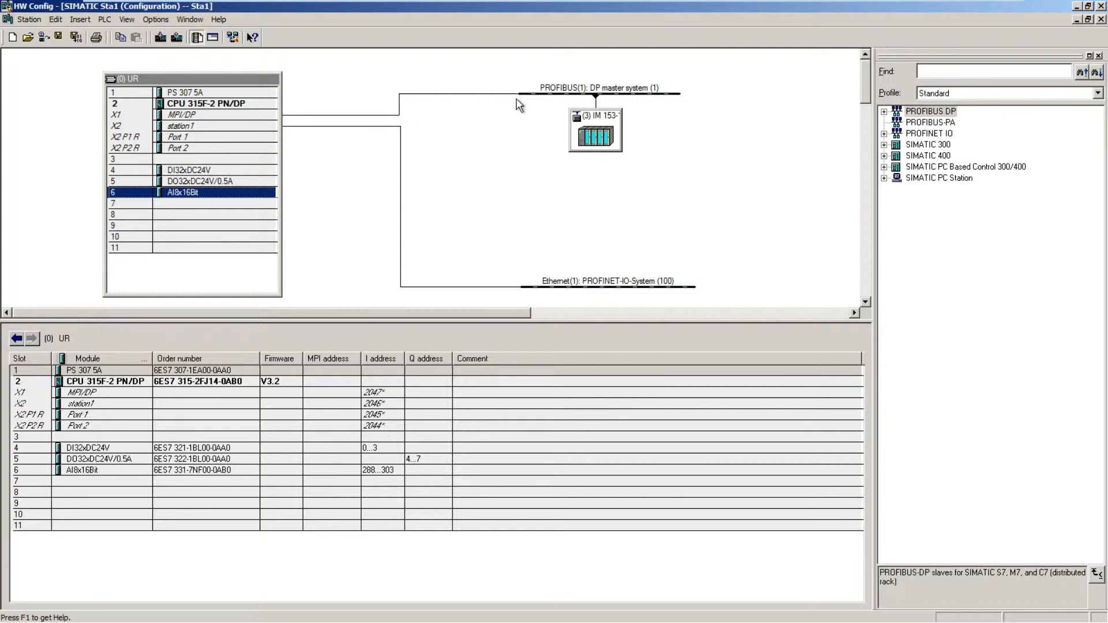
pyautogui.click(536, 94)
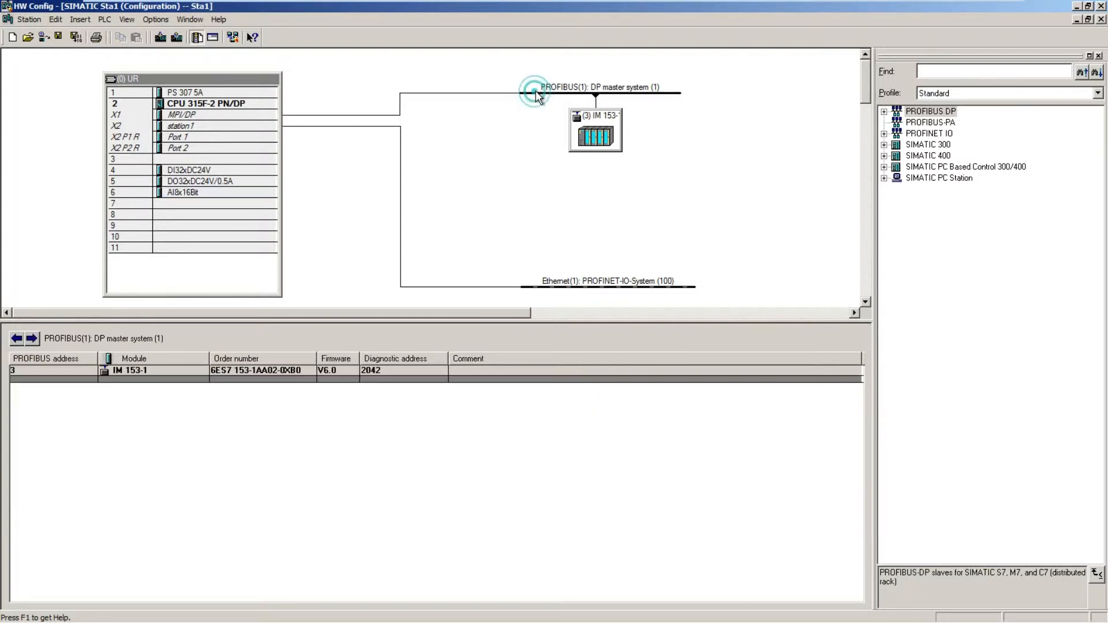
pyautogui.click(605, 124)
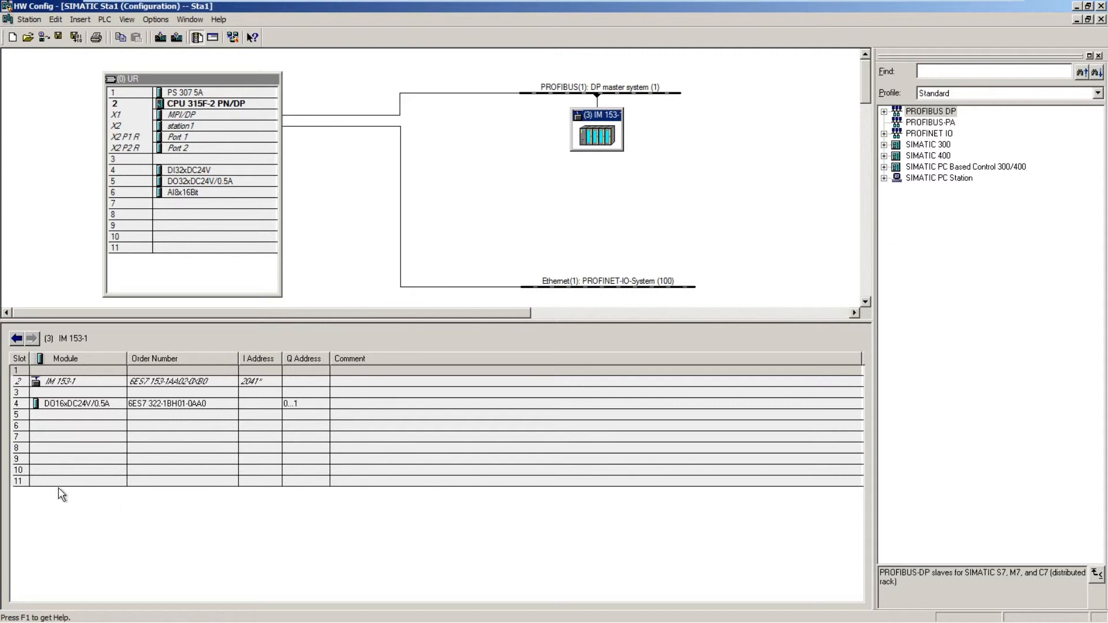
# - Check the input and output addresses of the DI32xDC24V and DO32xDC24V/0.5A modules in the main rack's module table
pyautogui.click(180, 78)
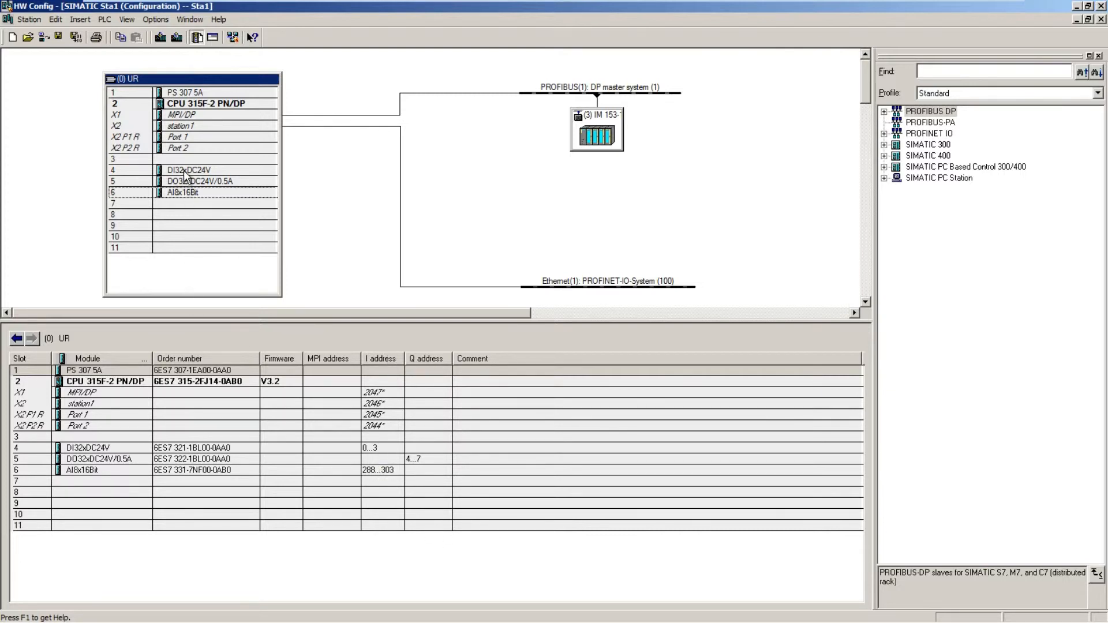
pyautogui.click(185, 171)
pyautogui.click(97, 449)
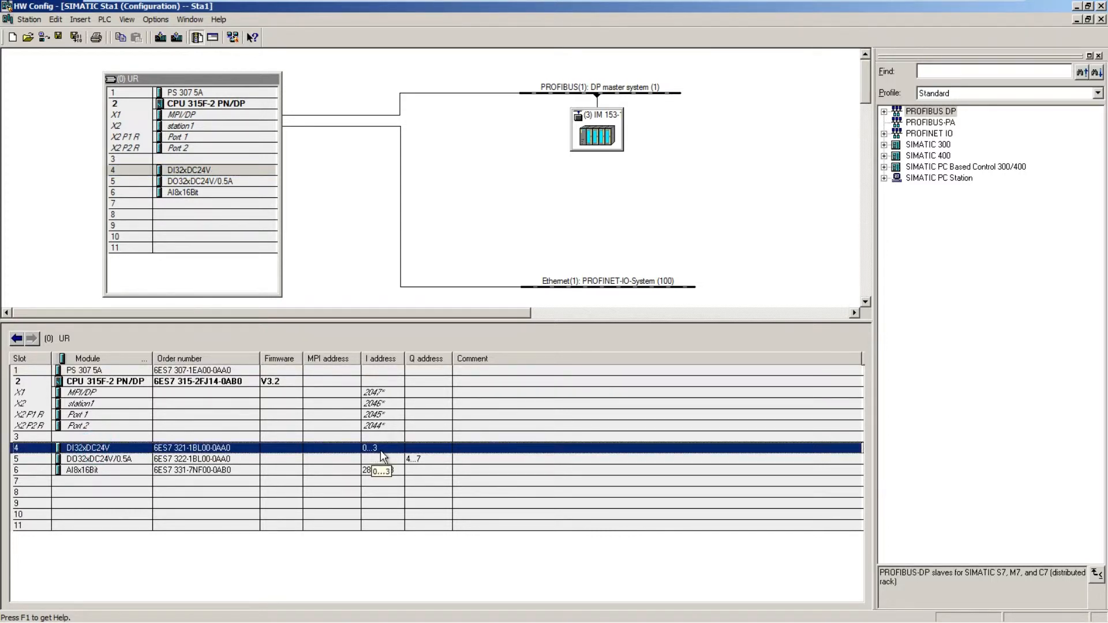
pyautogui.click(421, 459)
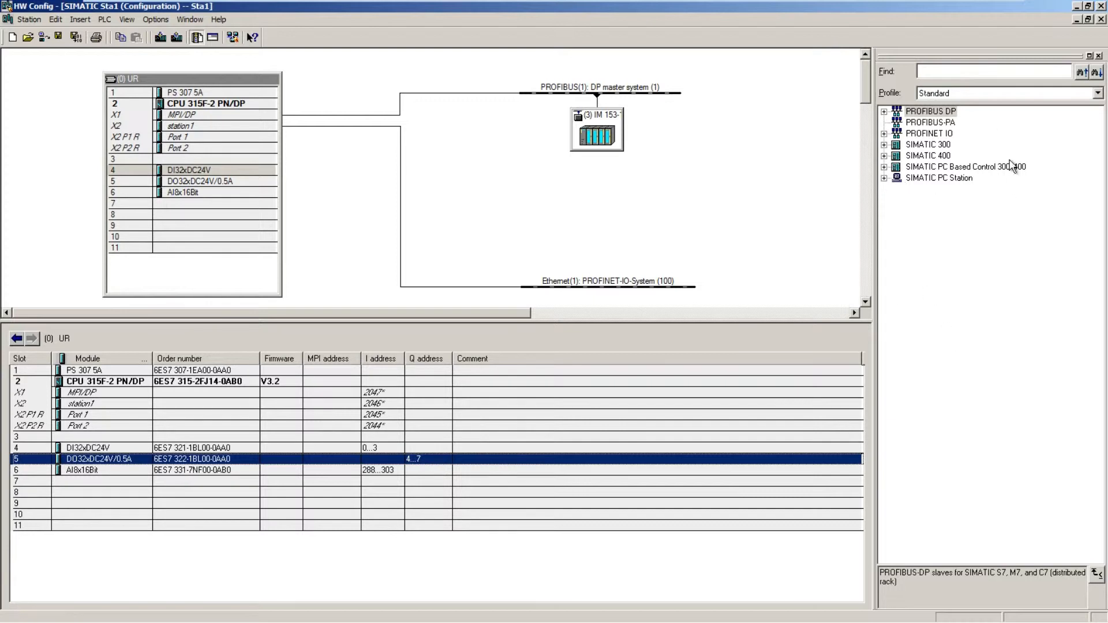
# - Browse the SIMATIC 300 hardware catalog for CPU-300 processors and the DI-300 and DO-300 signal modules, and collapse it again
pyautogui.click(884, 145)
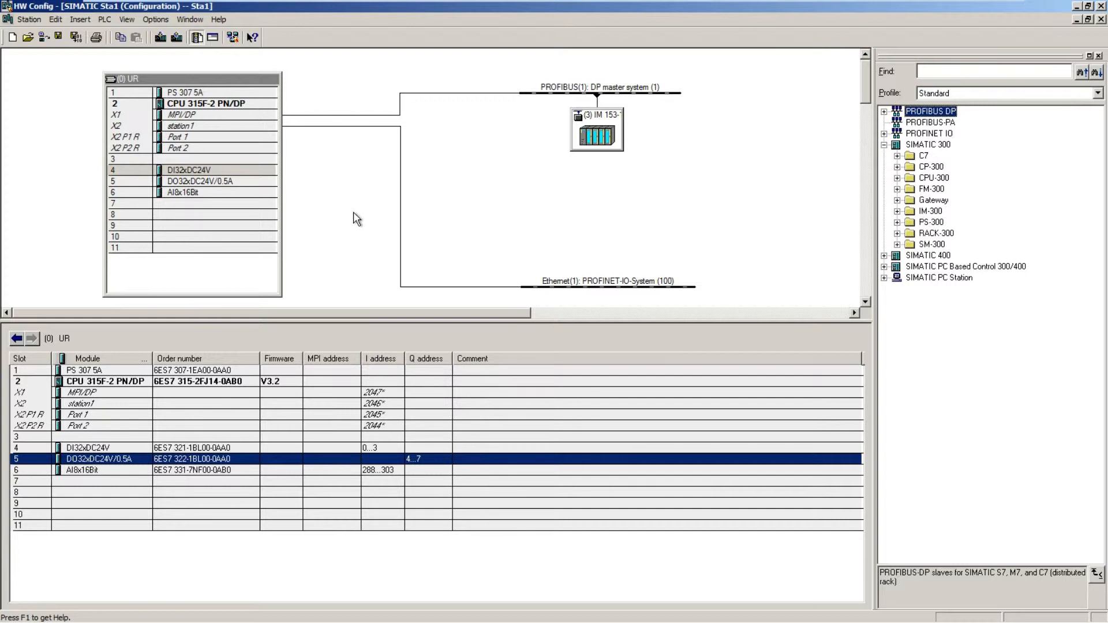
pyautogui.click(897, 178)
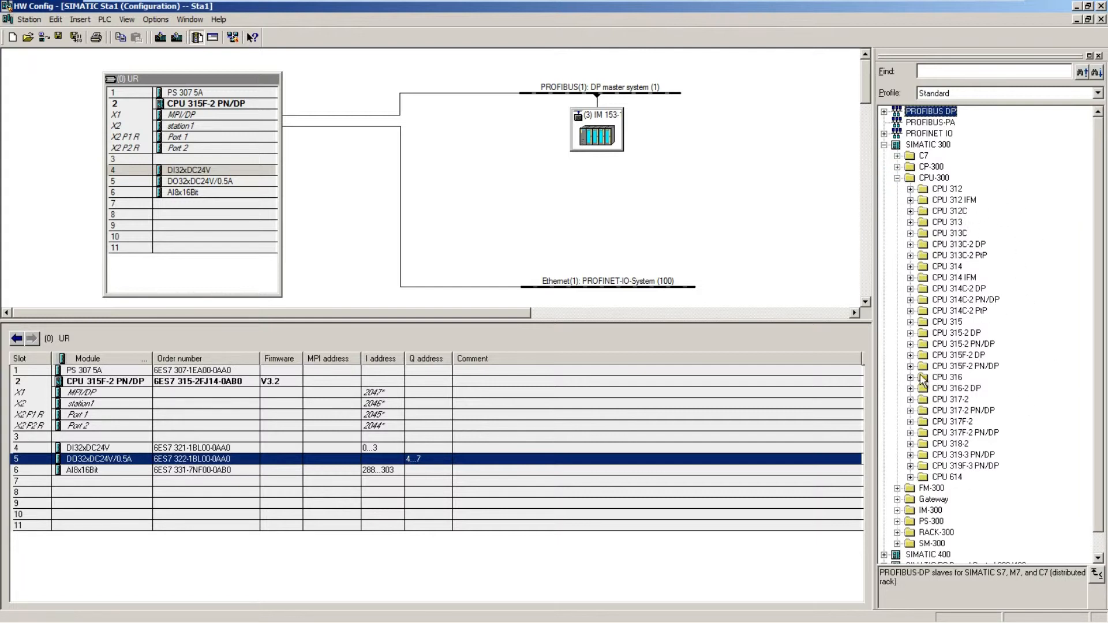
pyautogui.click(898, 179)
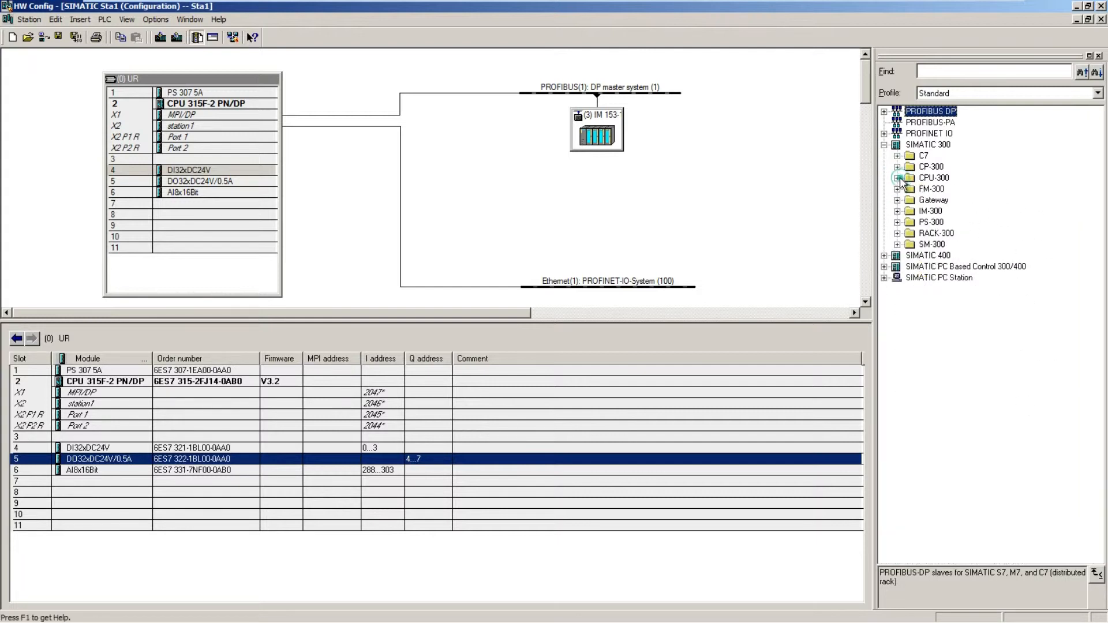
pyautogui.click(897, 245)
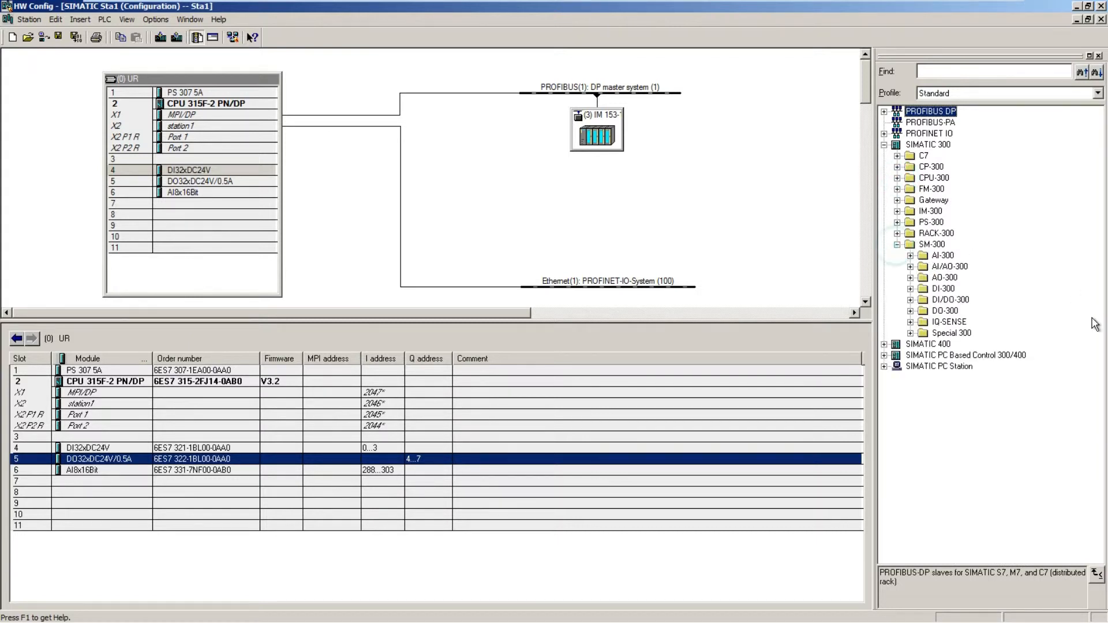
pyautogui.click(937, 290)
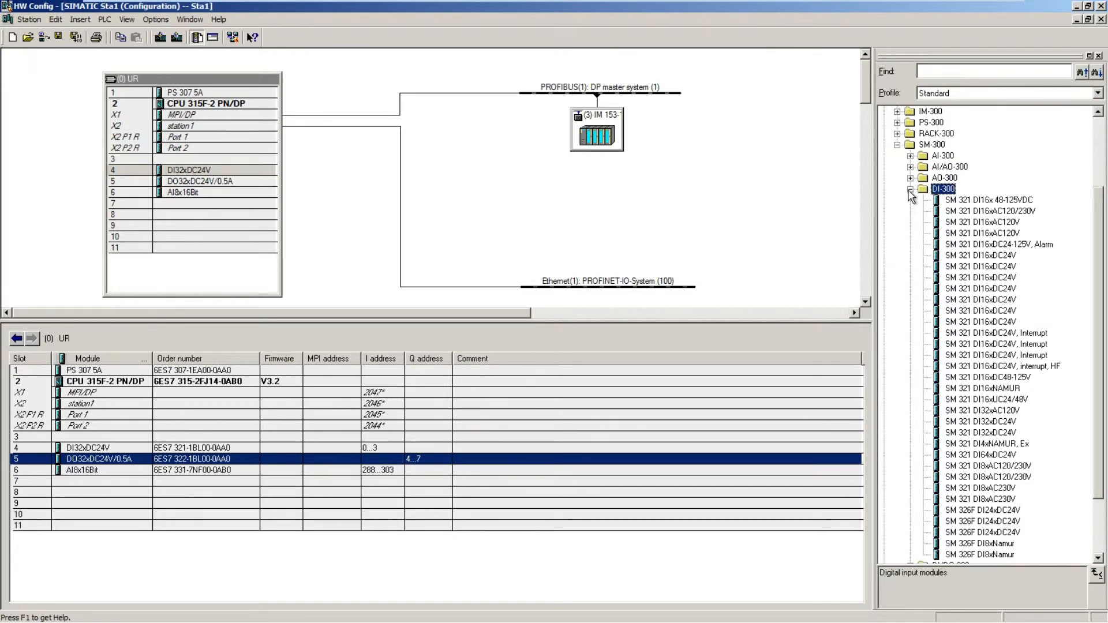
pyautogui.click(910, 189)
pyautogui.click(910, 310)
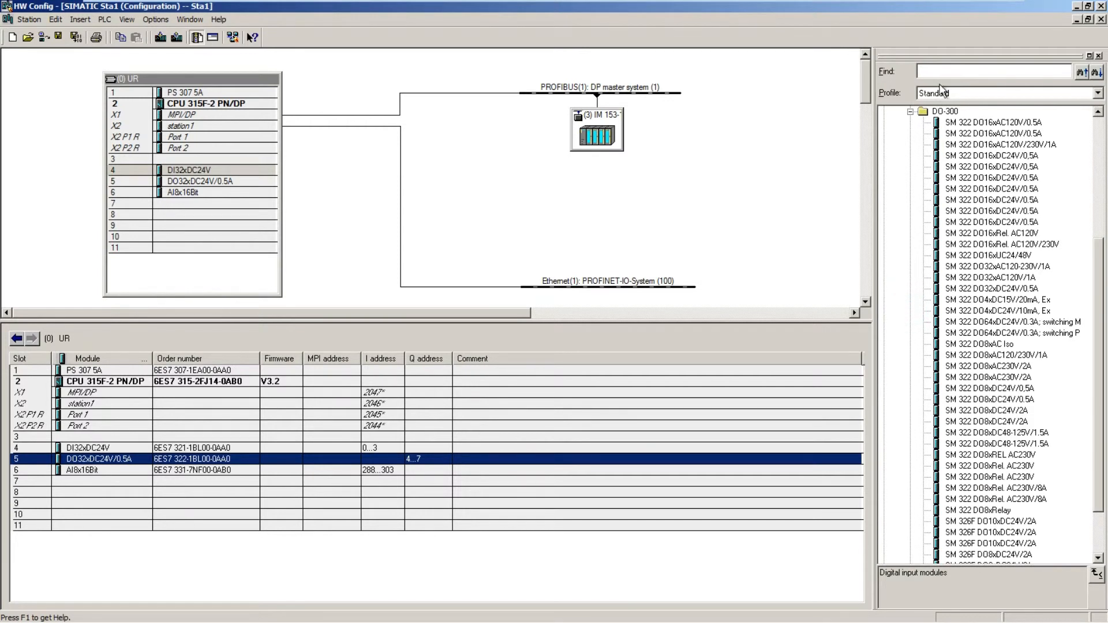
pyautogui.click(909, 112)
pyautogui.click(897, 246)
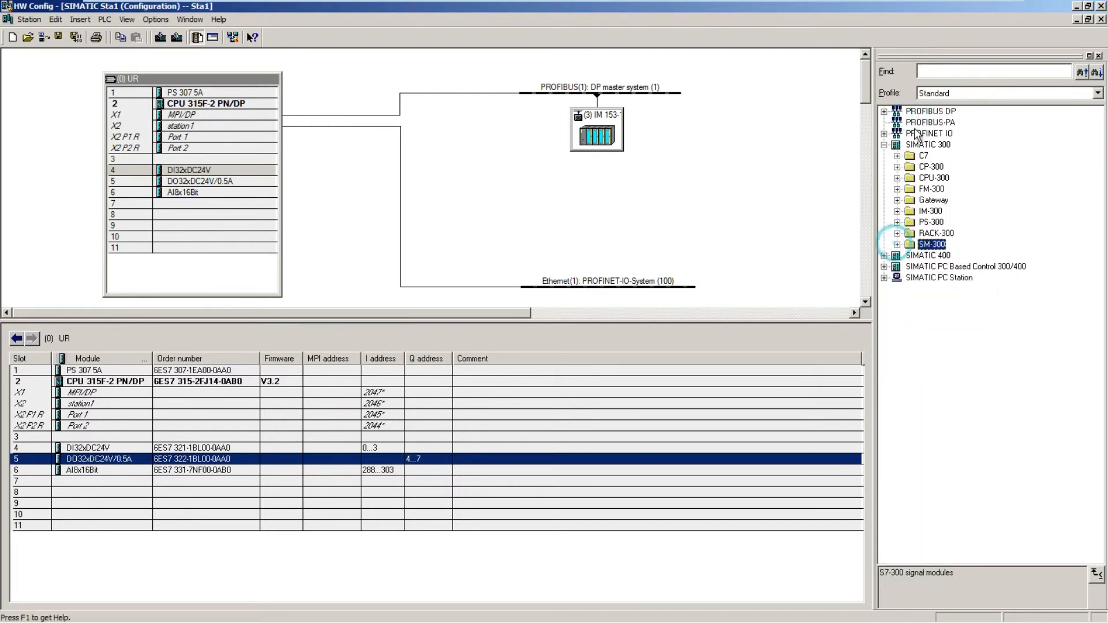
pyautogui.click(883, 145)
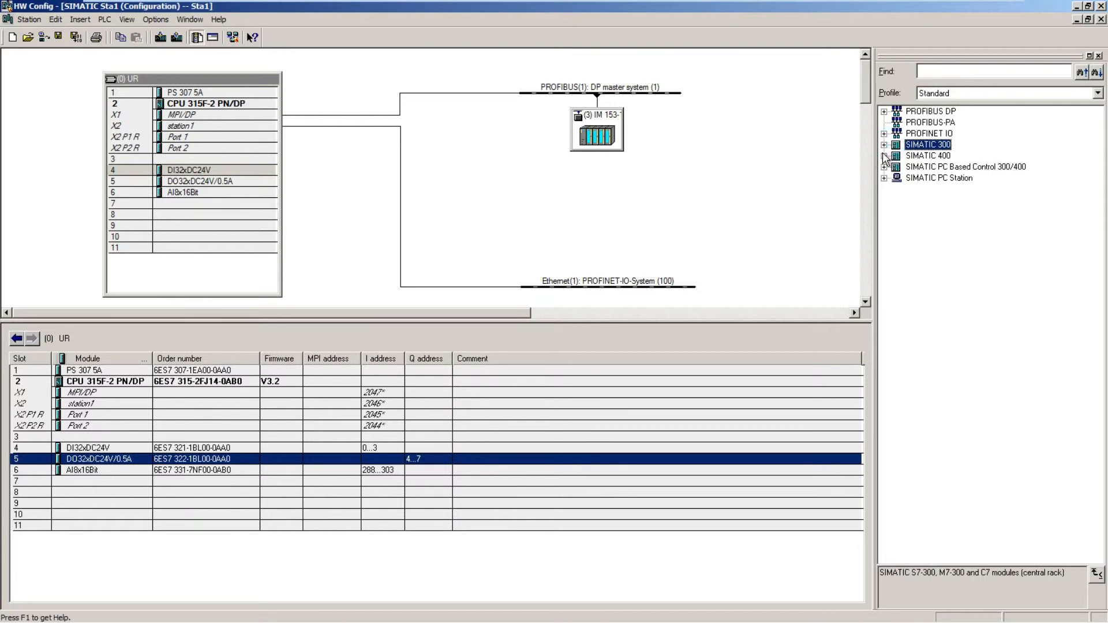
# - Close the Sta1 station's hardware configuration and return to SIMATIC Manager
pyautogui.click(944, 155)
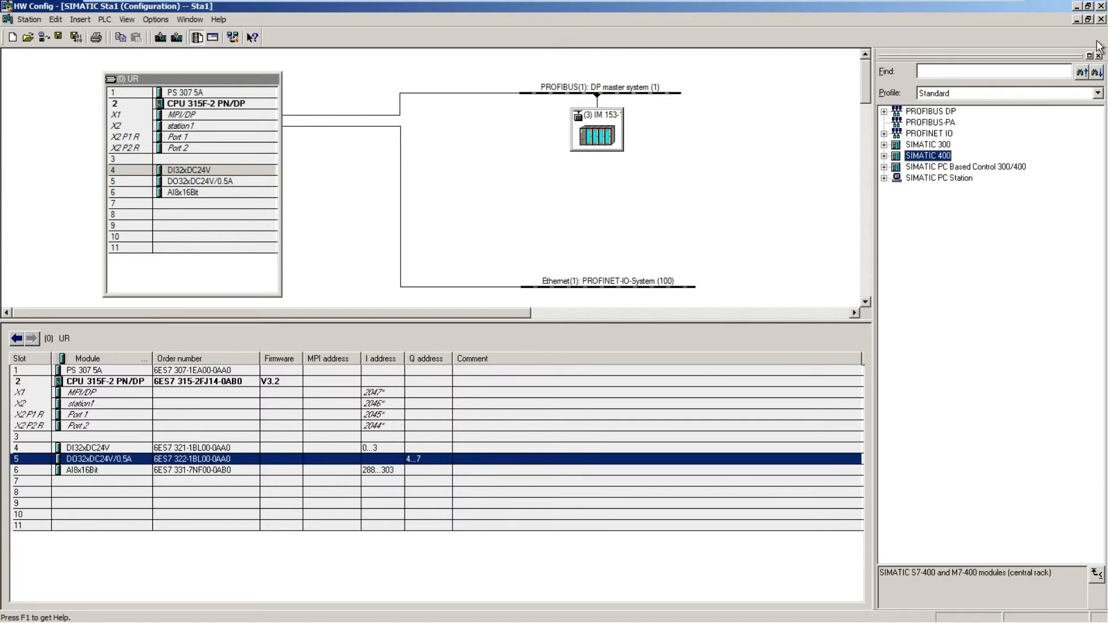
pyautogui.click(1101, 19)
pyautogui.click(1101, 6)
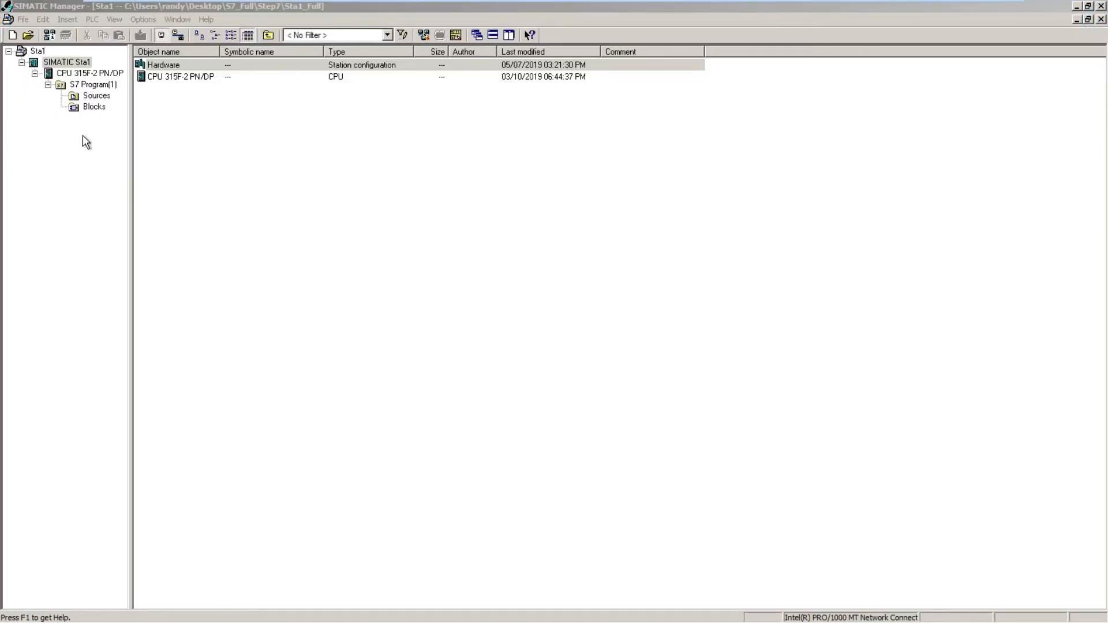
# - Open organization block OB1 from the Blocks folder of S7 Program(1) and maximize its window
pyautogui.click(92, 107)
pyautogui.doubleClick(155, 77)
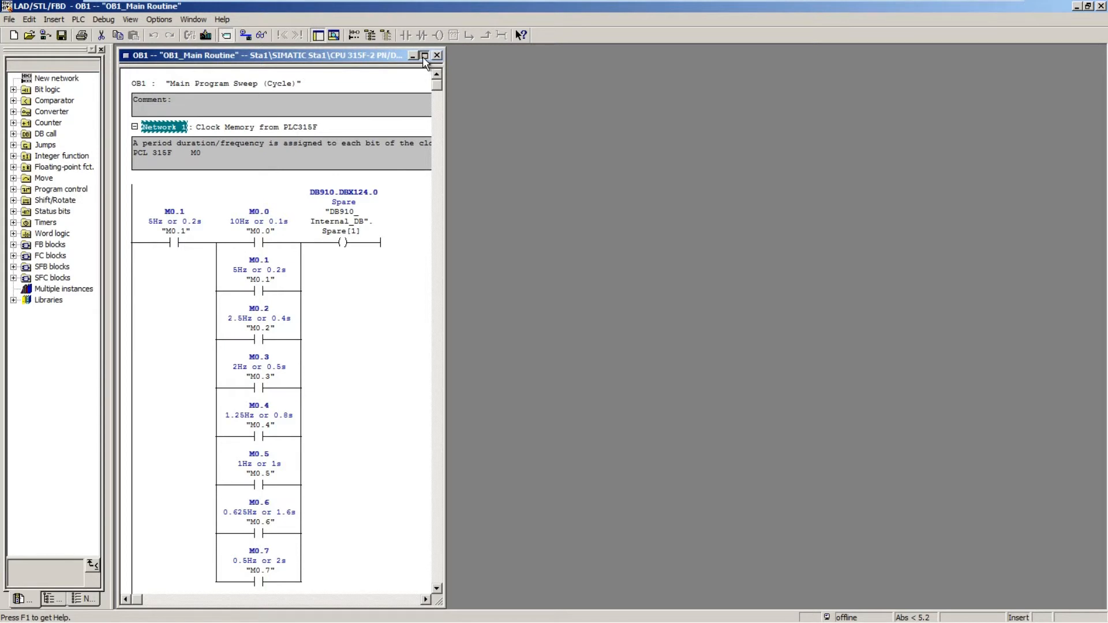
pyautogui.click(424, 55)
# - Review OB1's ladder networks from the clock memory to the FC1000 call, and close the block
pyautogui.scroll(-5, 681, 303)
pyautogui.scroll(-5, 676, 307)
pyautogui.scroll(10, 676, 306)
pyautogui.scroll(-8, 679, 409)
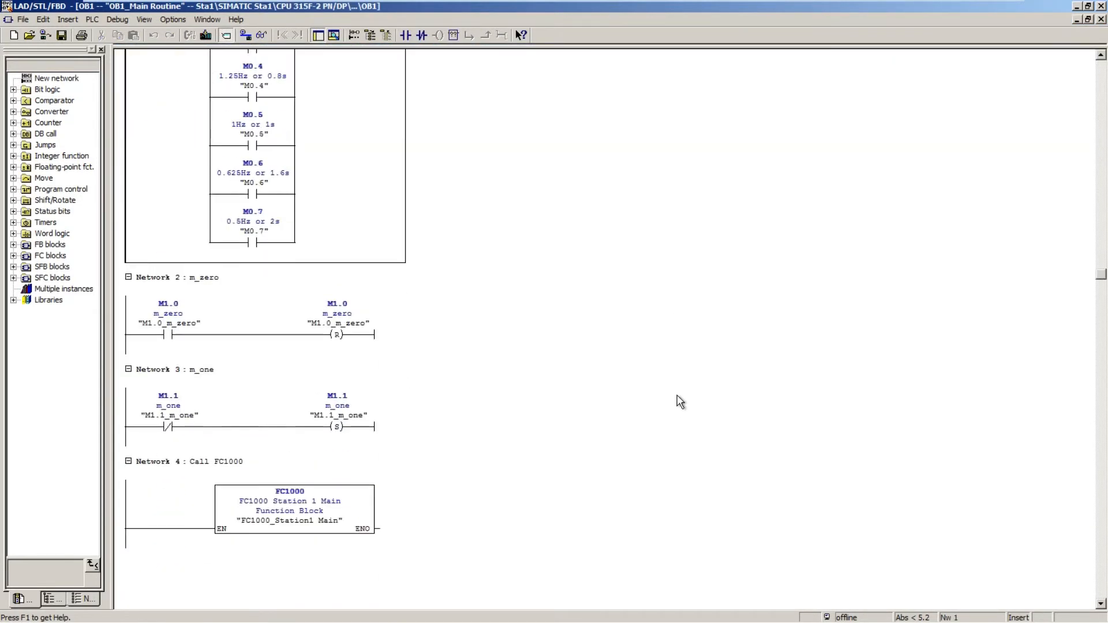
pyautogui.scroll(8, 677, 401)
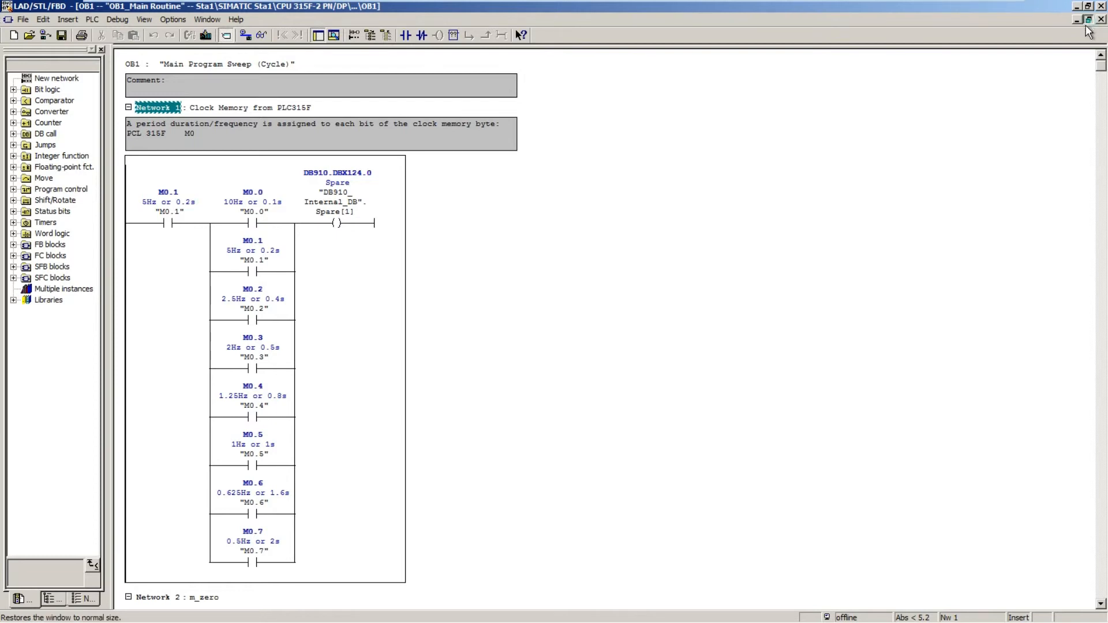
pyautogui.click(1088, 19)
pyautogui.click(436, 55)
# - Open functions FC1020 and FC1000 from the block list, view them side by side, and close the LAD/STL/FBD editor
pyautogui.click(333, 613)
pyautogui.doubleClick(163, 136)
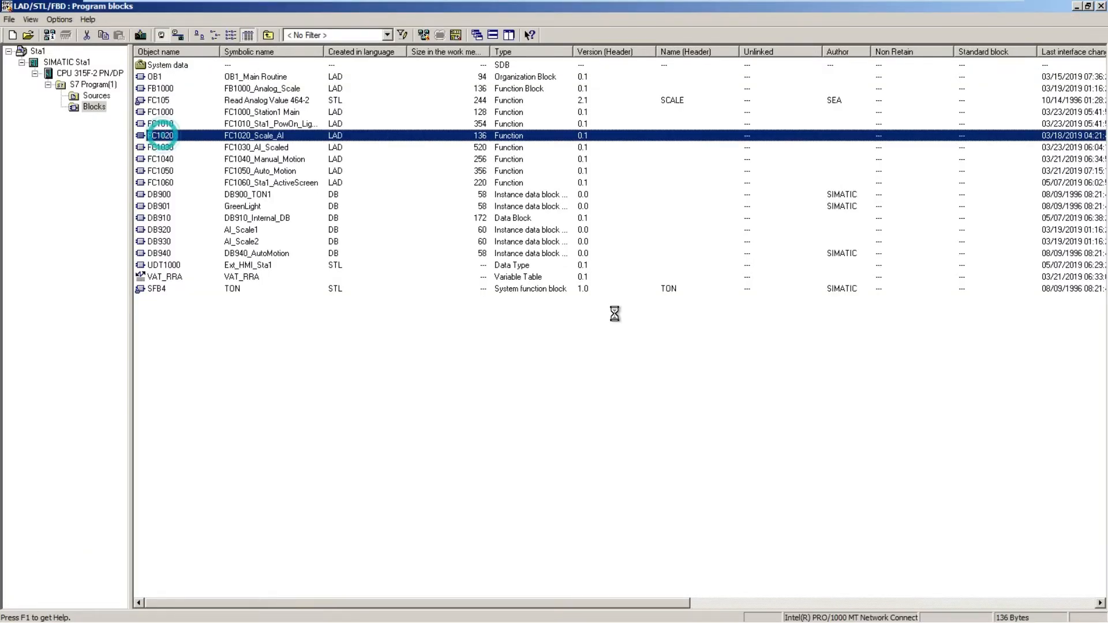
pyautogui.click(333, 612)
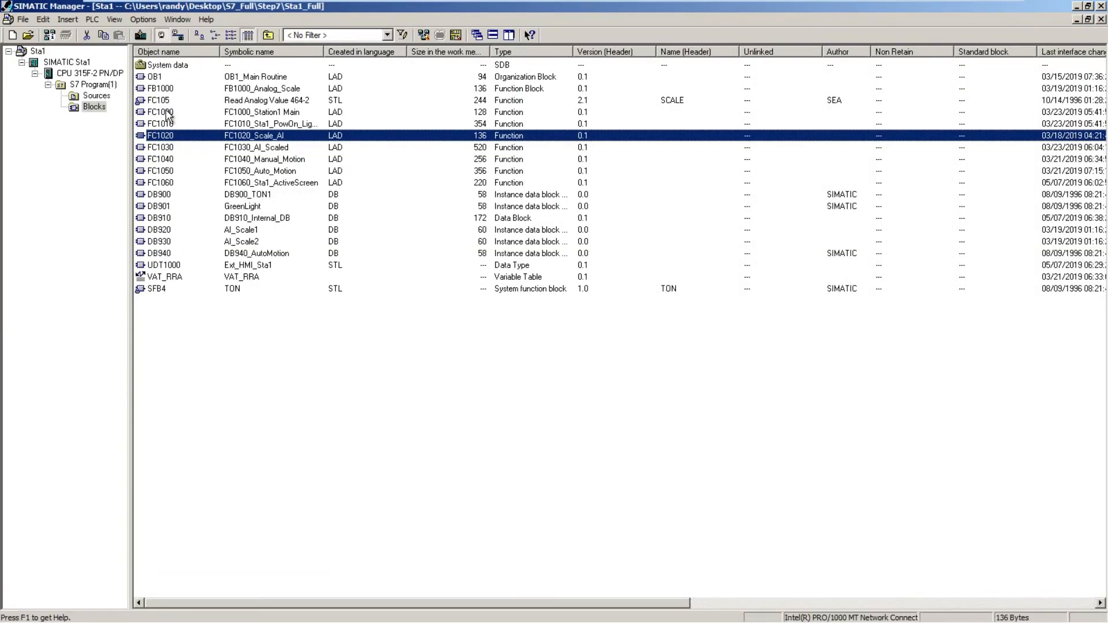
pyautogui.doubleClick(166, 112)
pyautogui.moveTo(408, 75); pyautogui.dragTo(852, 84)
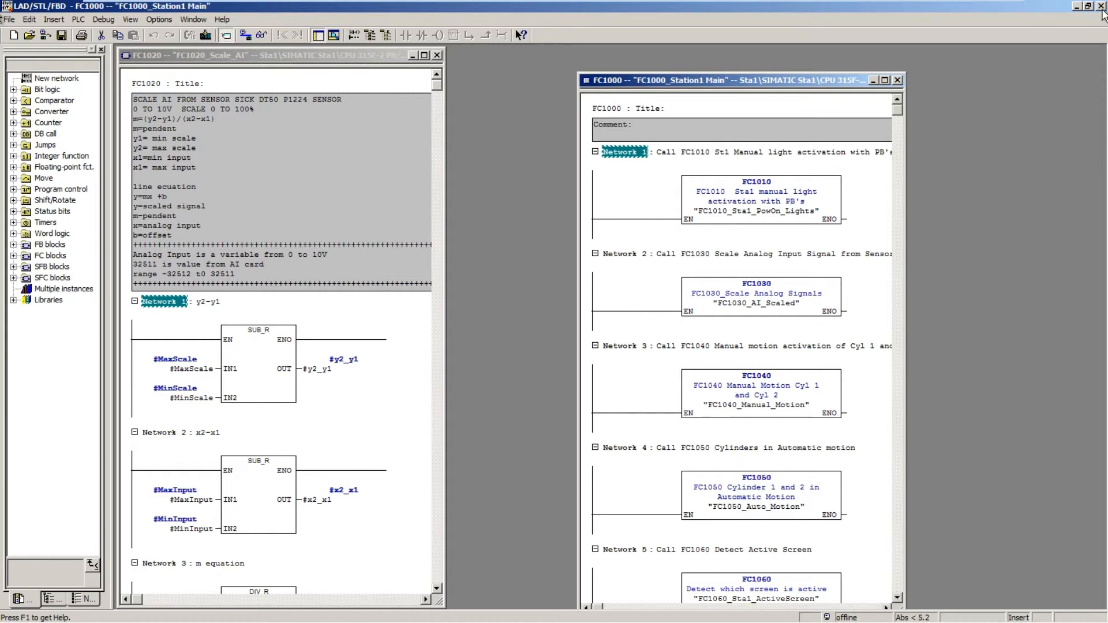
pyautogui.click(1100, 6)
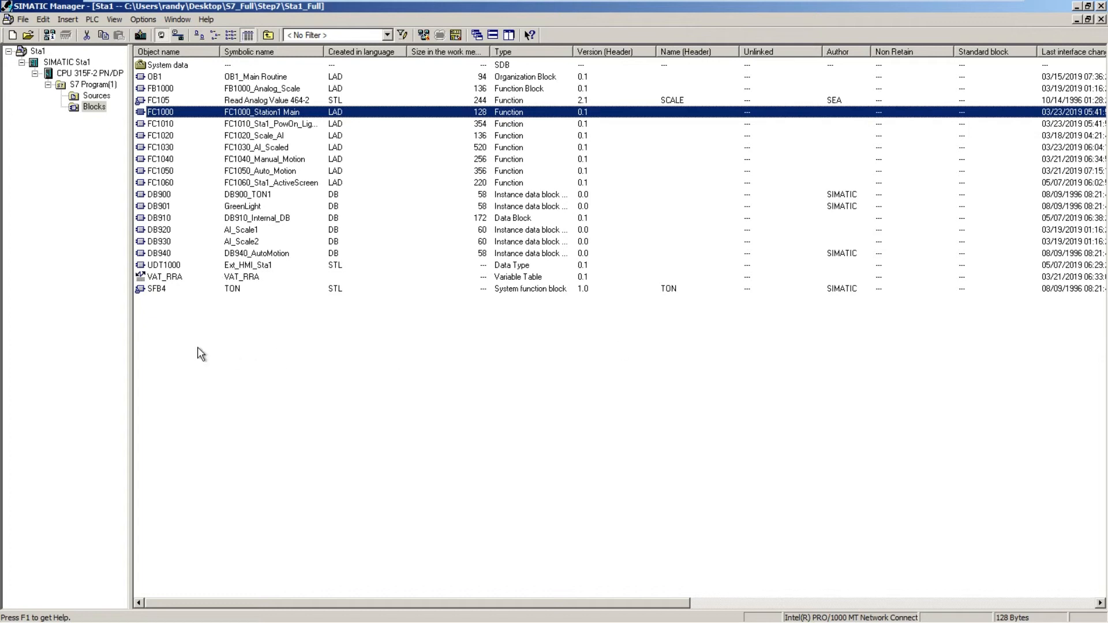
# - Select the Sta1 project root, open SIMATIC Manager's Customize settings and move the dialog aside to view the general options
pyautogui.click(37, 52)
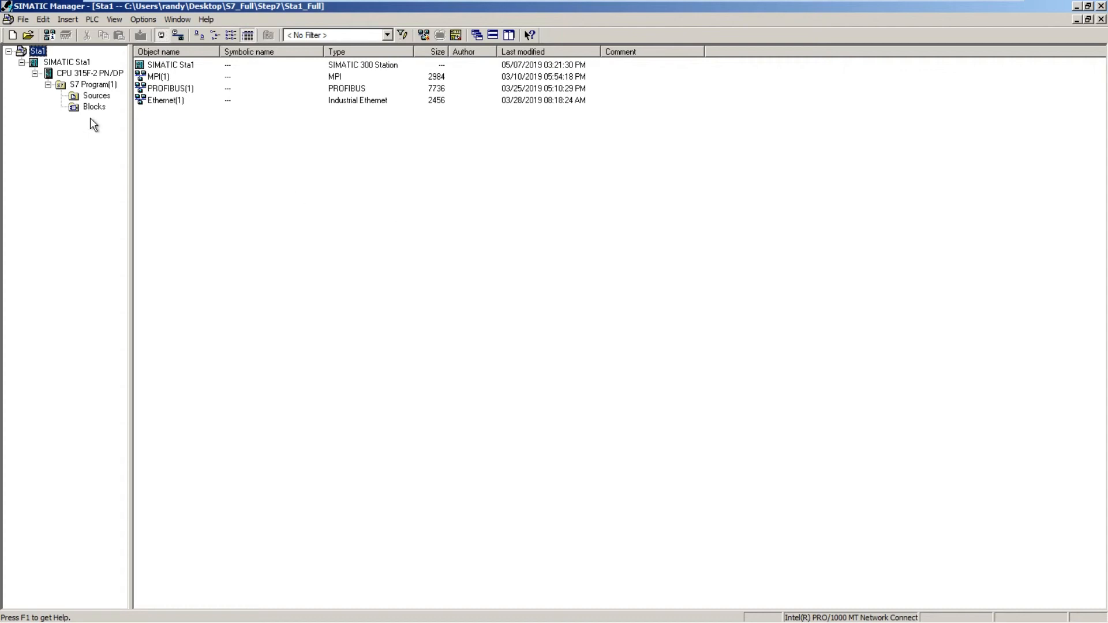
pyautogui.click(145, 20)
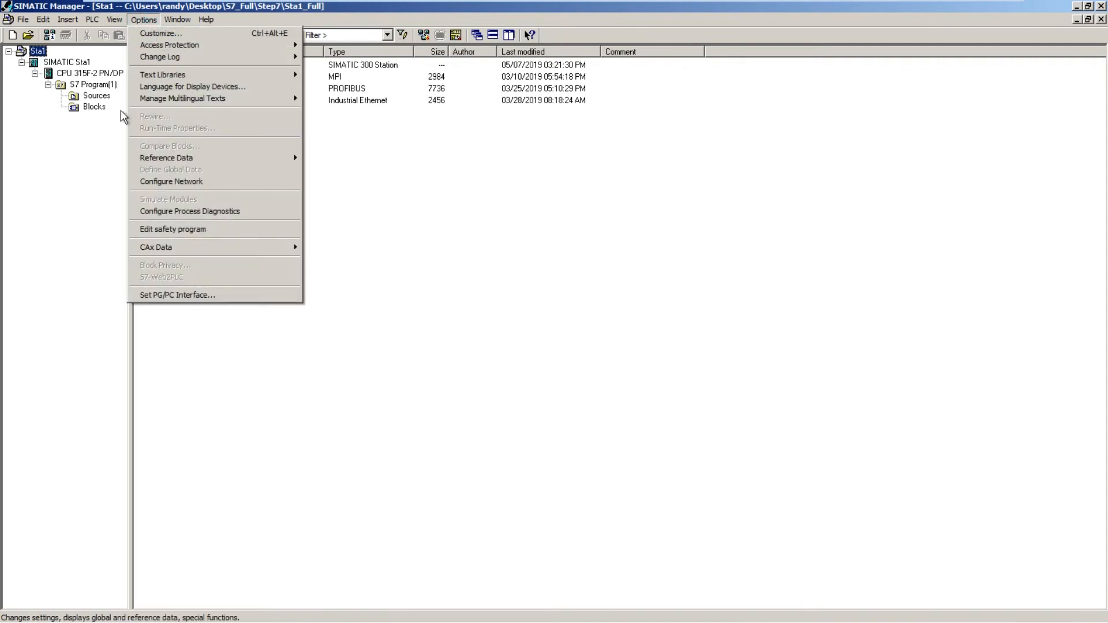
pyautogui.click(158, 33)
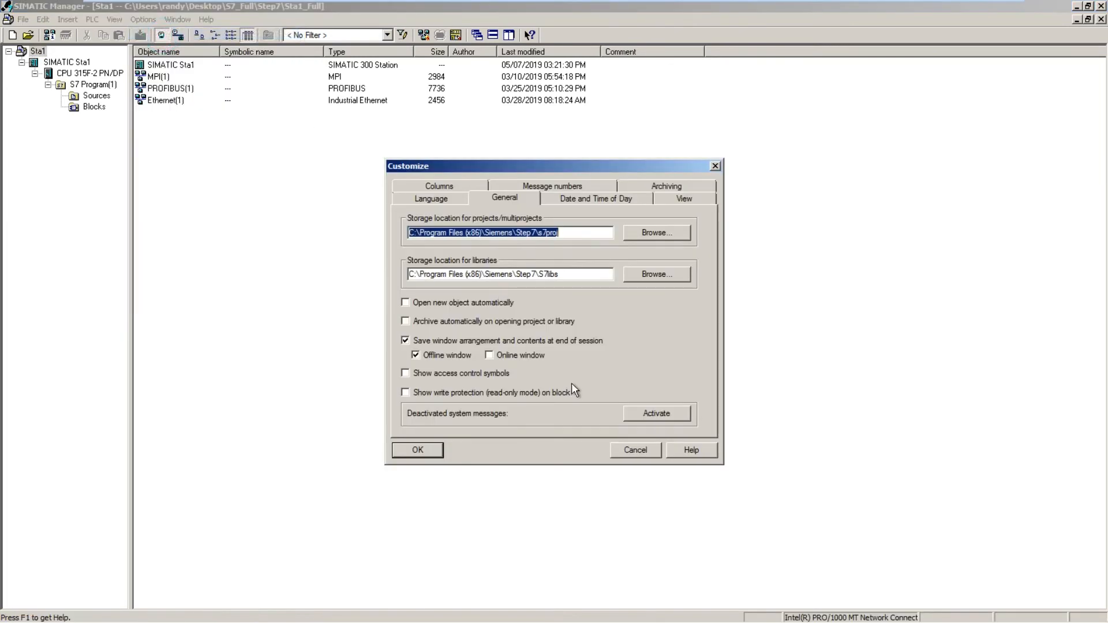
pyautogui.moveTo(533, 174); pyautogui.dragTo(354, 150)
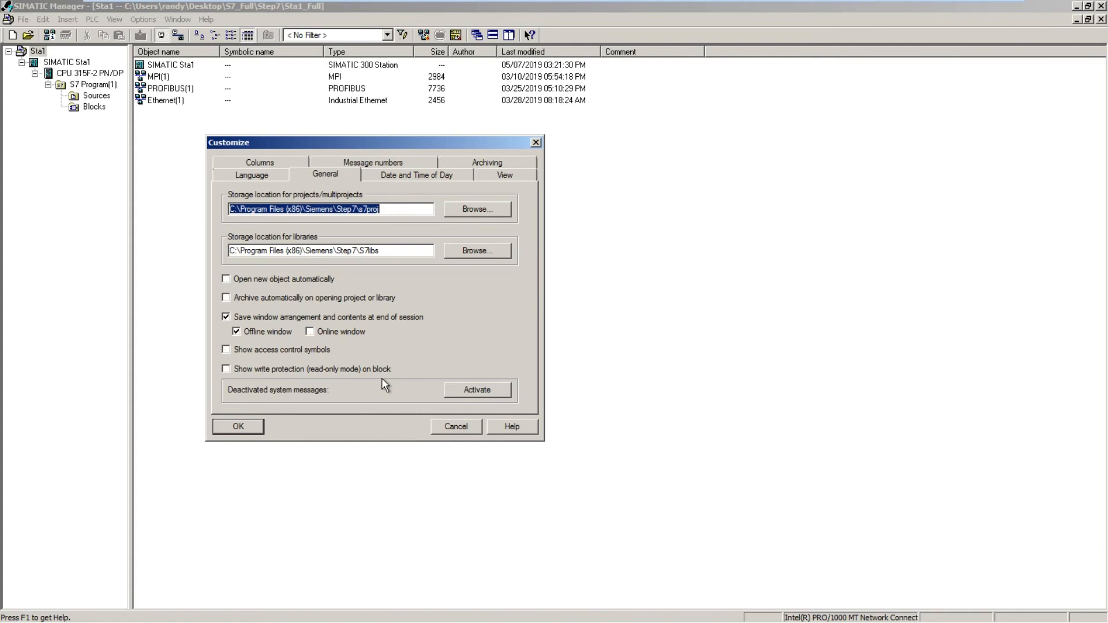
# - Review the language, column, general, date and time, and archiving settings, and close the Customize dialog
pyautogui.click(266, 177)
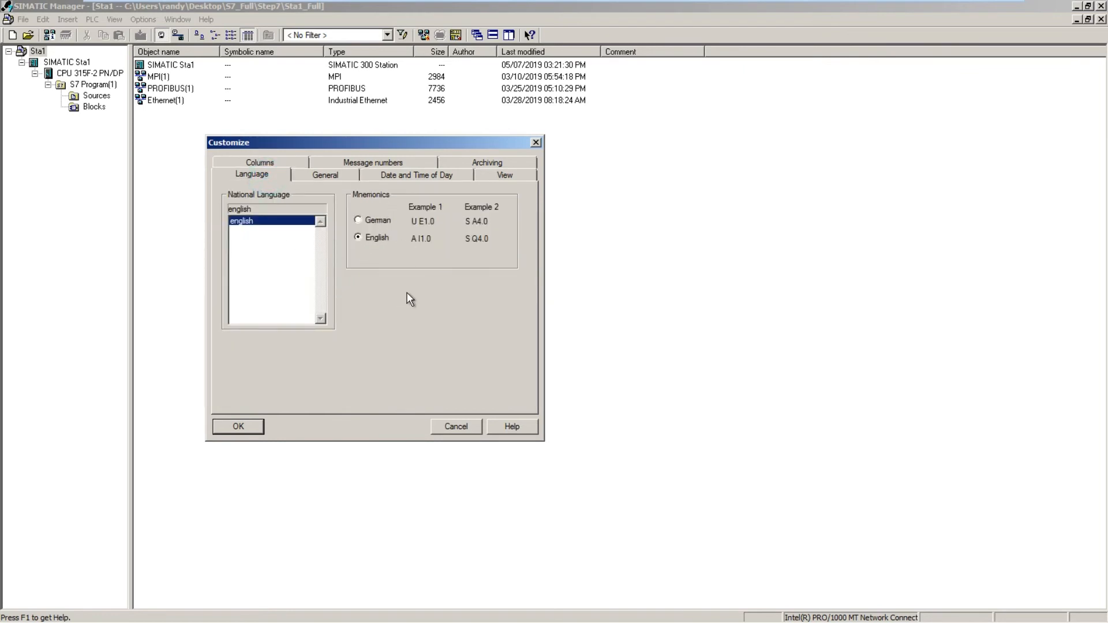
pyautogui.click(264, 163)
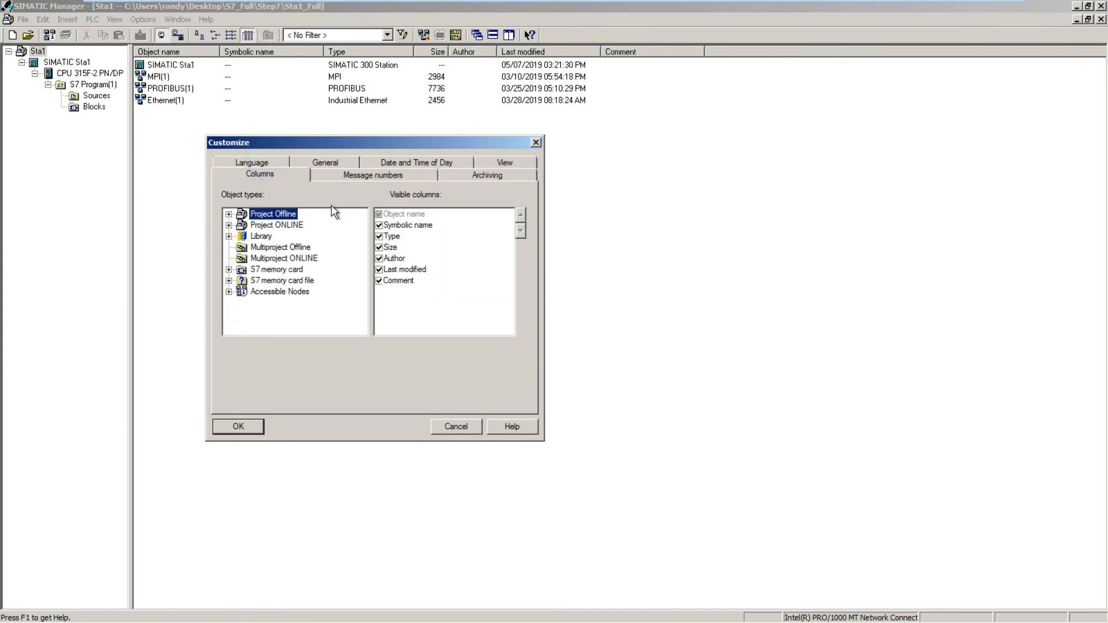
pyautogui.click(327, 164)
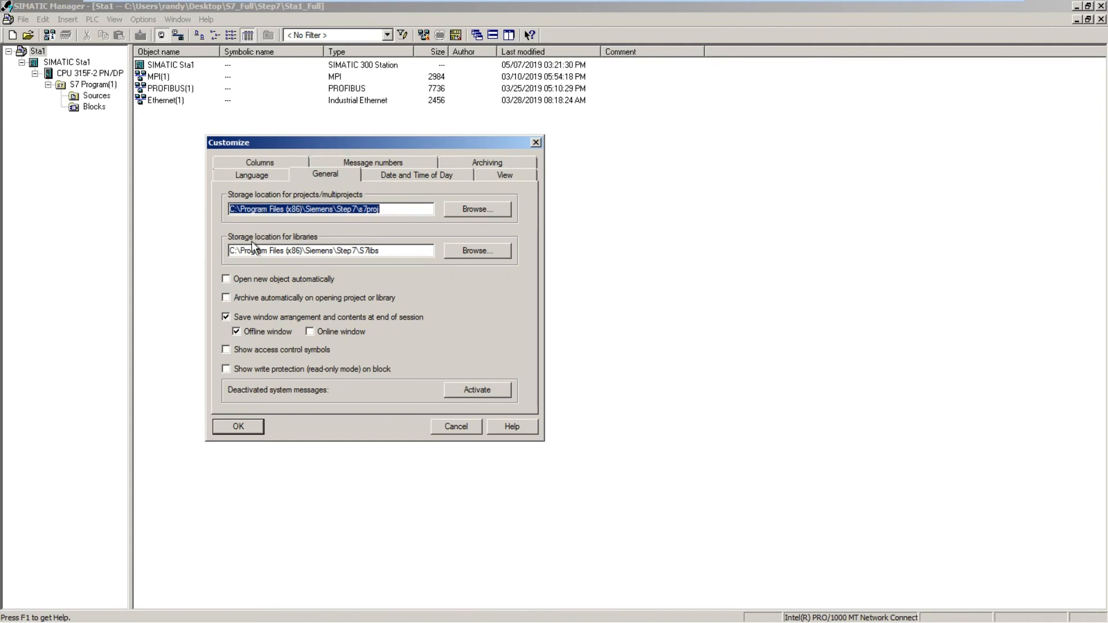
pyautogui.click(419, 175)
pyautogui.click(494, 161)
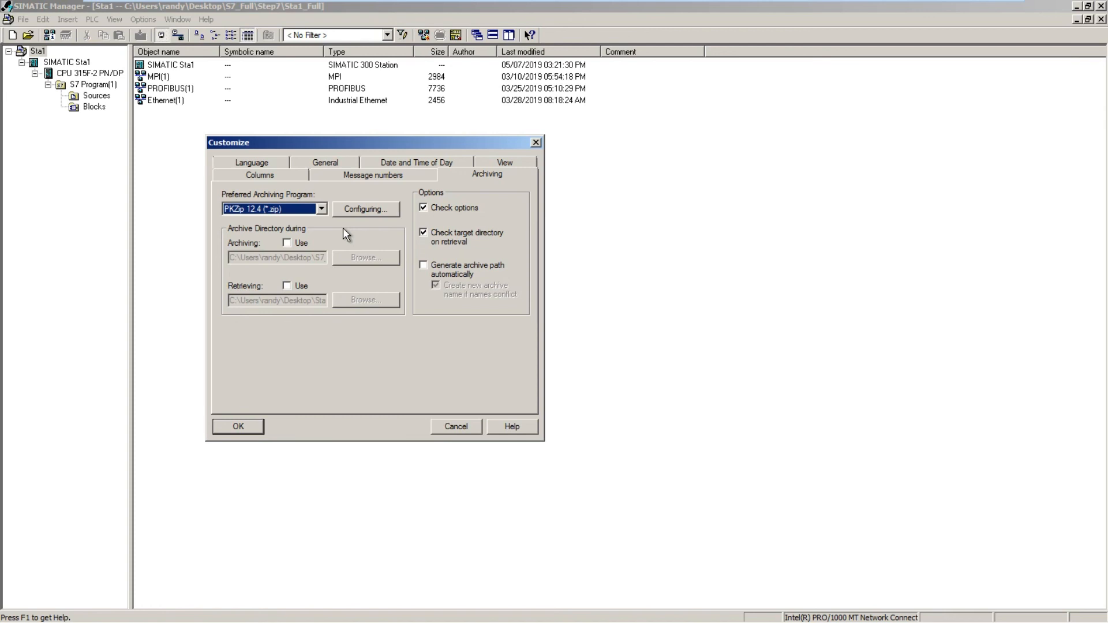
pyautogui.press('Return')
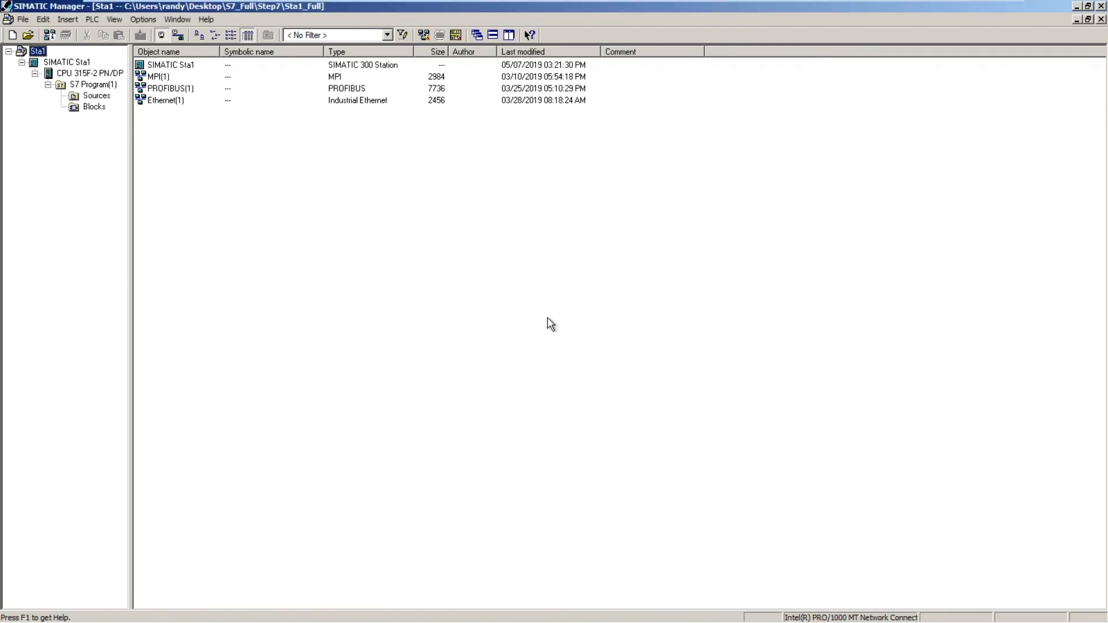